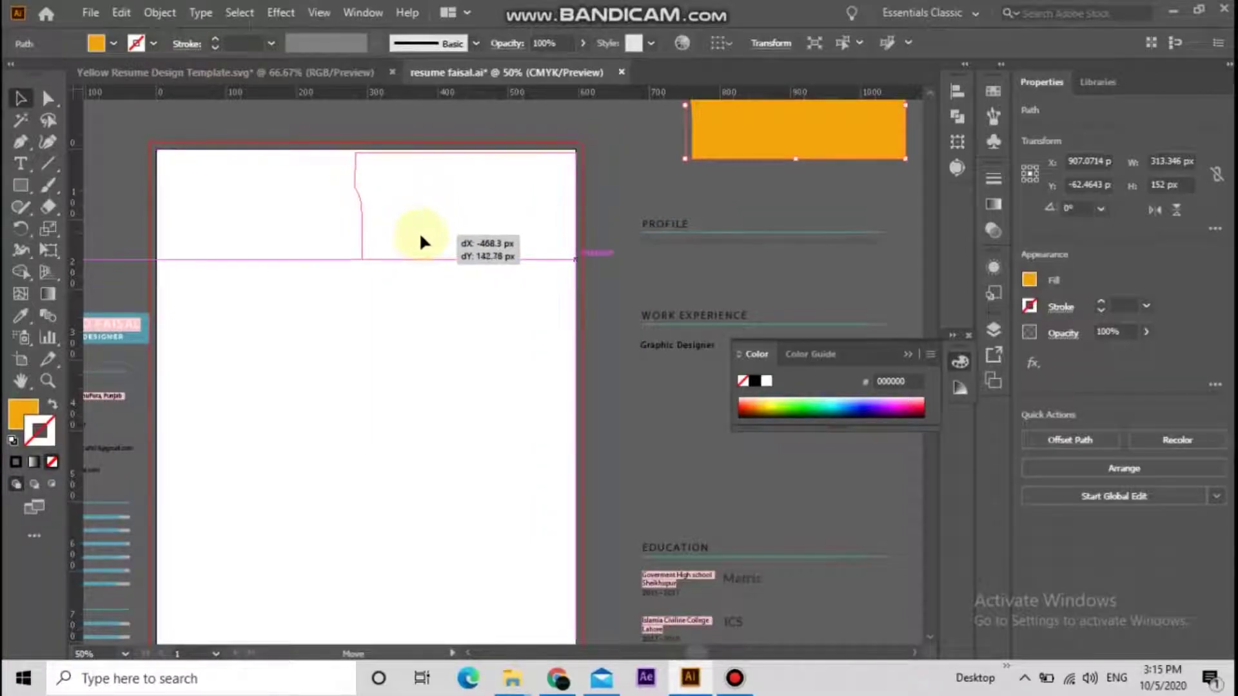
Step: Fit the orange header shape flush into the artboard's top-right corner
key("Down")
key("Down")
key("Down")
key("Down")
key("Down")
key("Down")
key("Down")
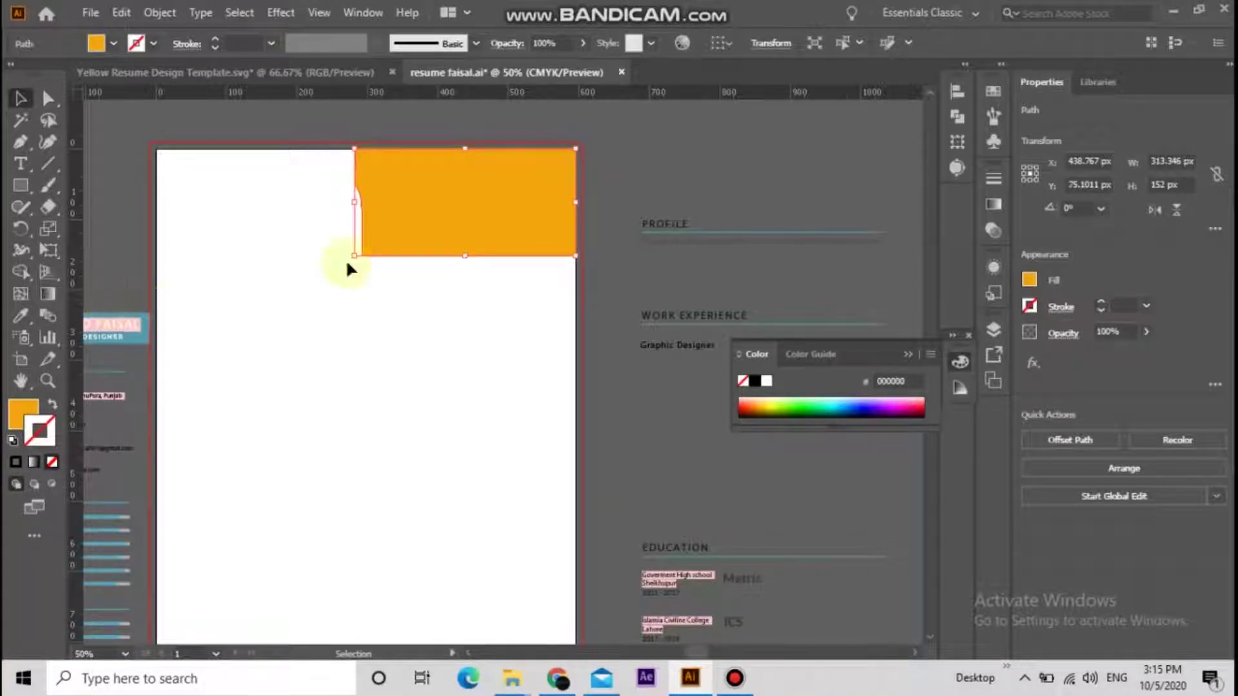
Step: Move the circle-and-line group onto the upper part of the artboard, beside the orange header shape
left_click(660, 191)
left_click_drag(308, 307, 565, 343)
left_click_drag(239, 237, 441, 164)
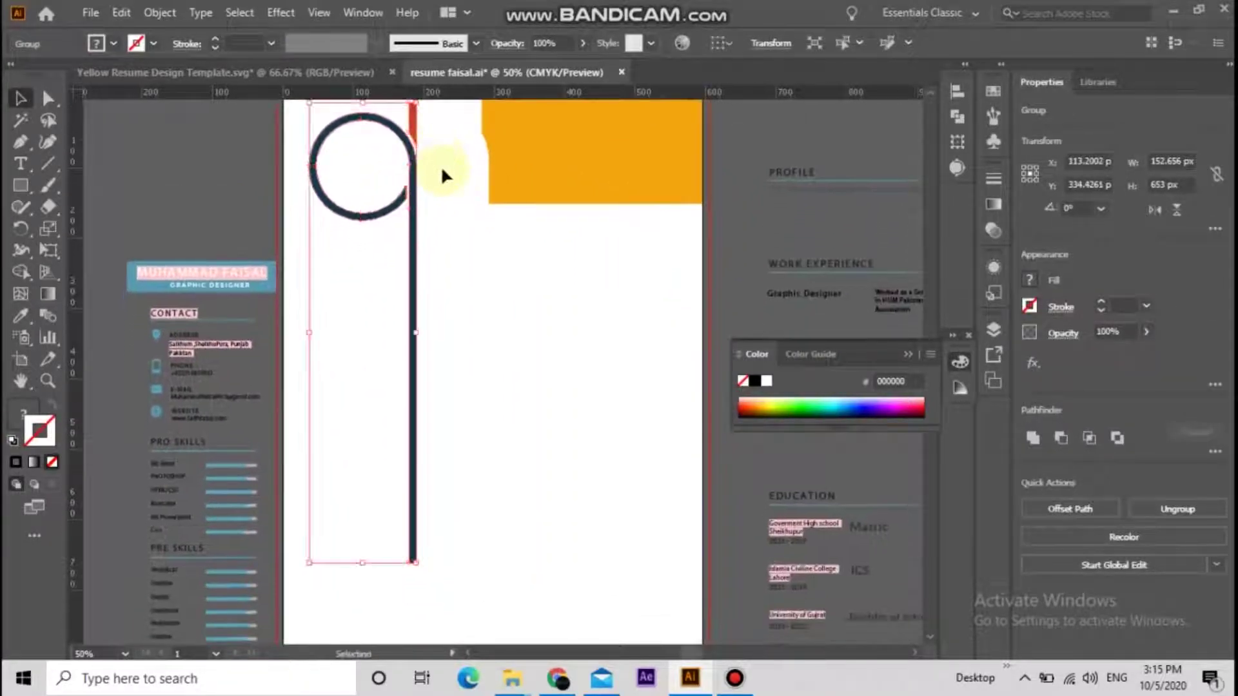
left_click(47, 380)
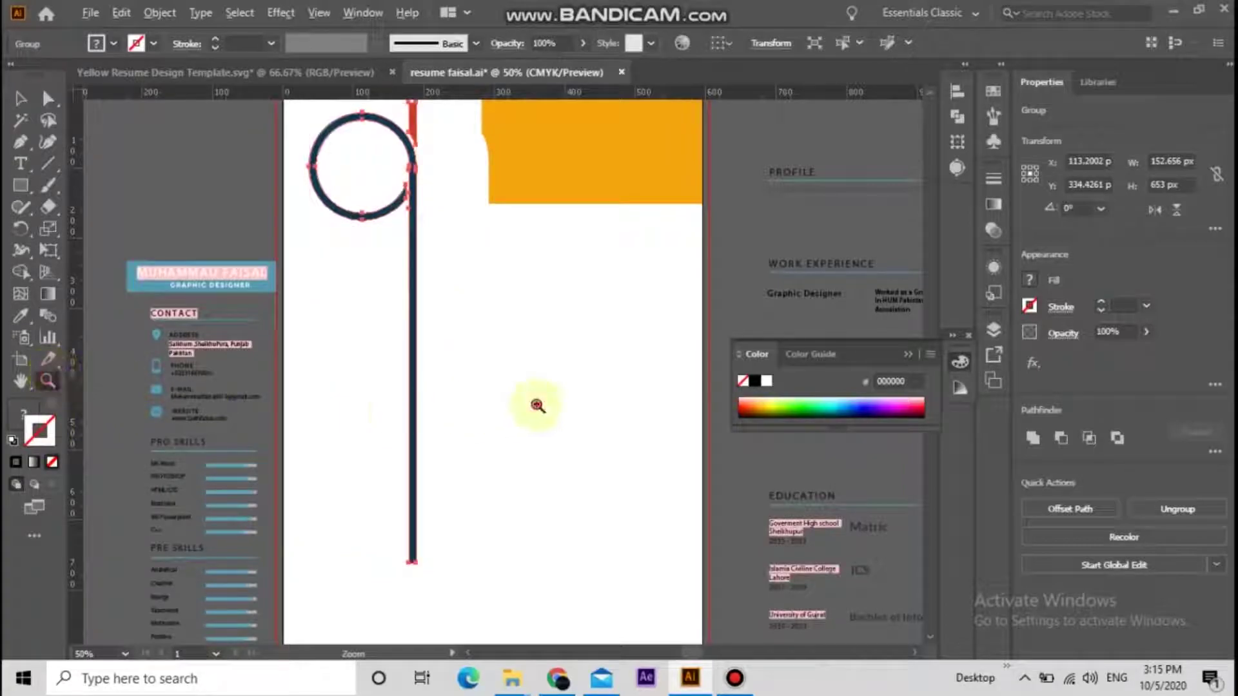
left_click(535, 406, "alt")
left_click(502, 408)
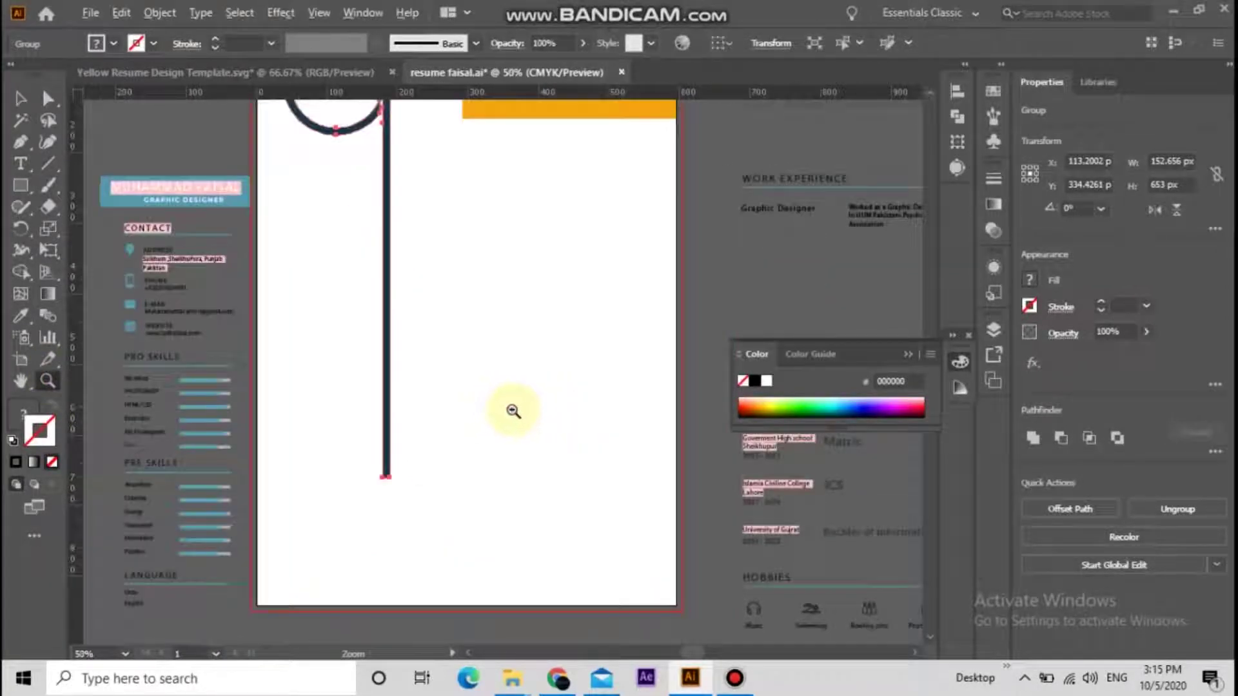
left_click(514, 411, "alt")
left_click(493, 410)
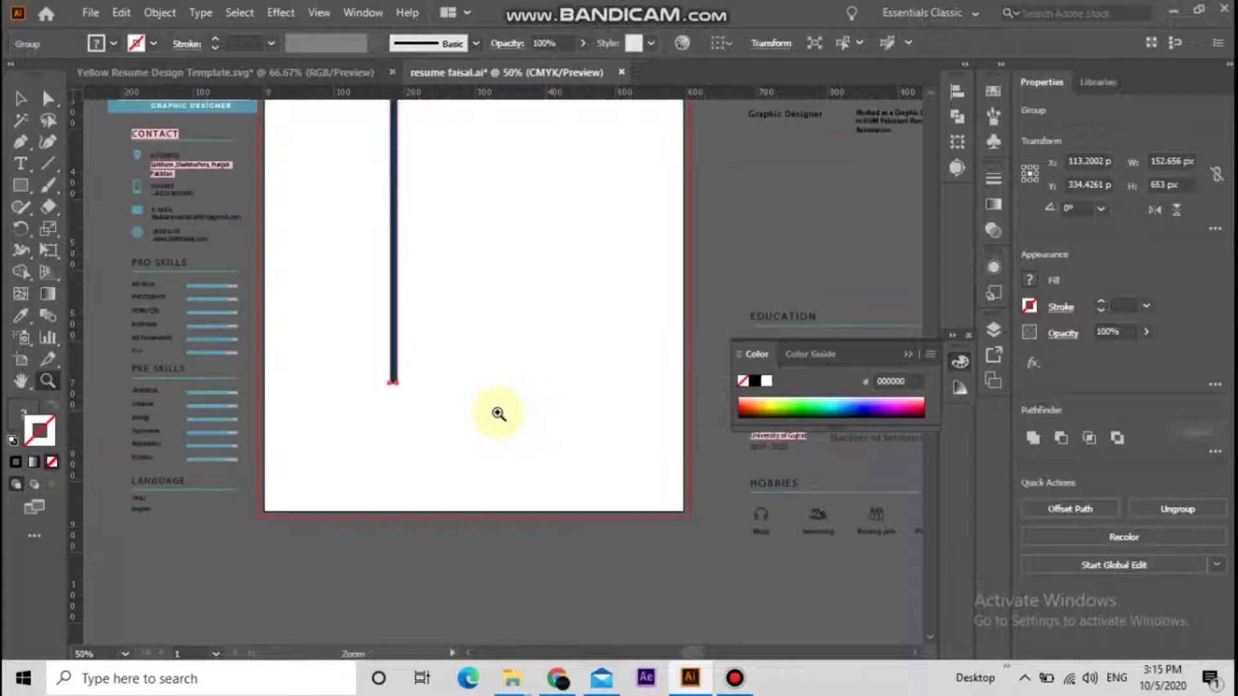
left_click(500, 413, "alt")
left_click(26, 104)
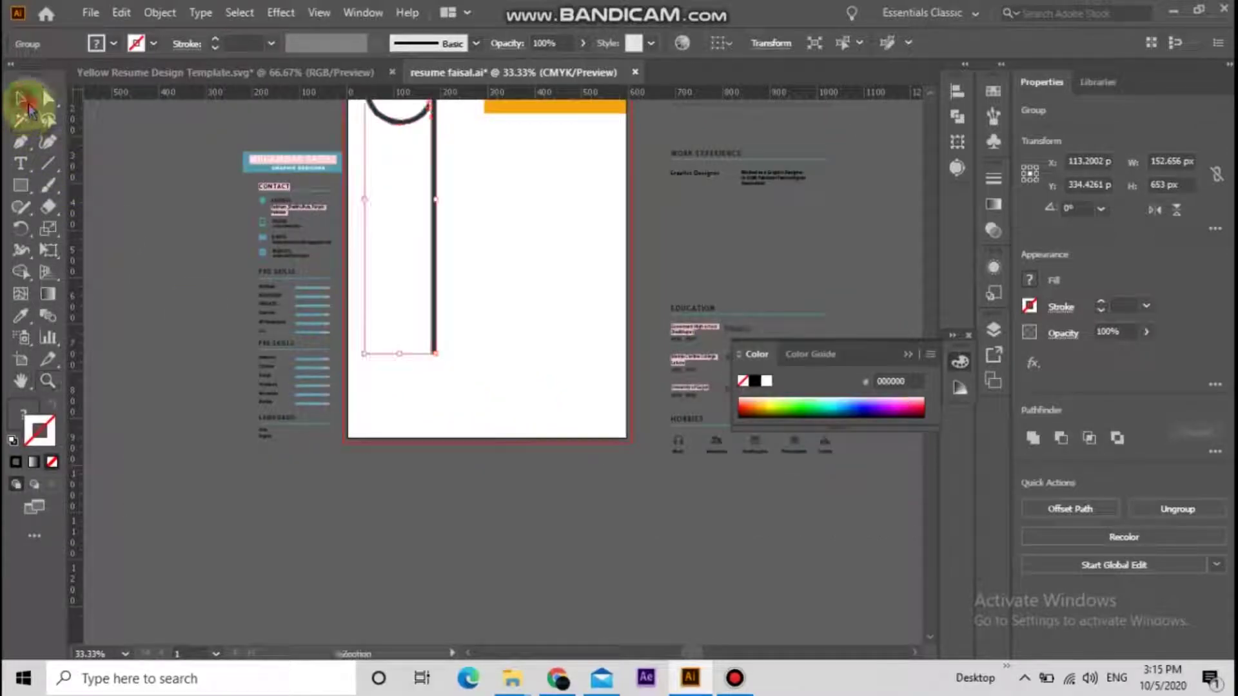
Step: Try to stretch only the height of the circle-and-line group down to the artboard's bottom edge
left_click_drag(465, 365, 310, 526)
left_click(310, 527)
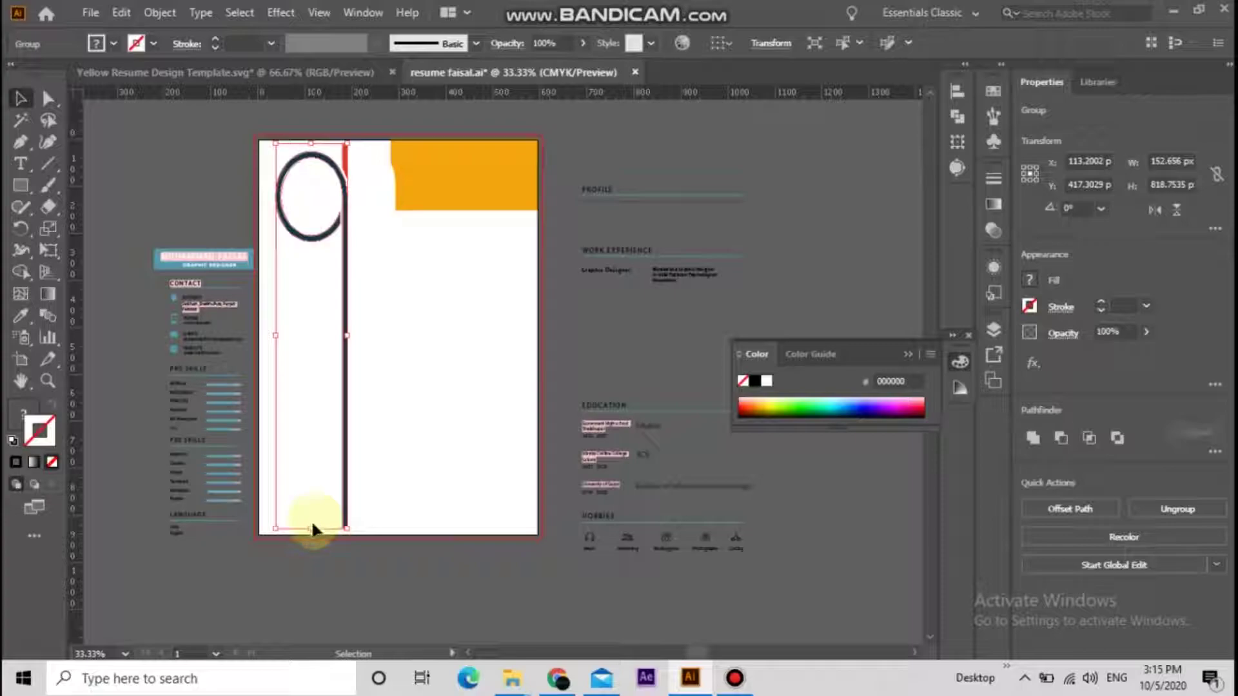
left_click_drag(314, 528, 315, 545)
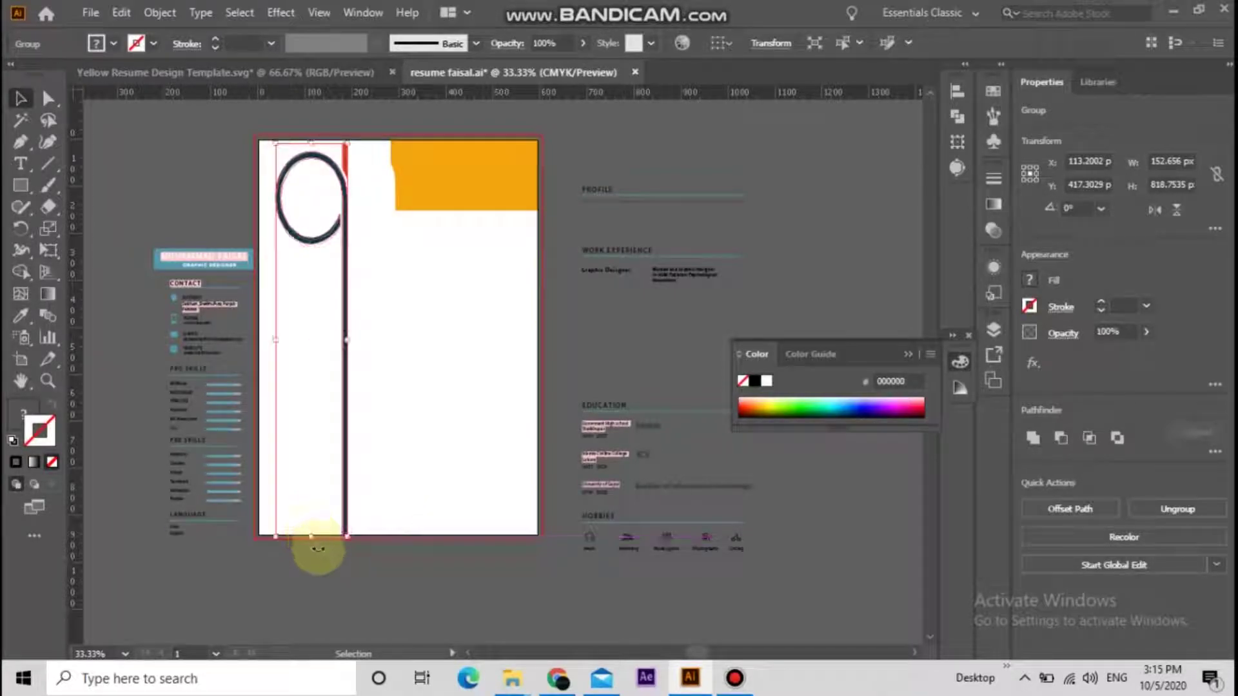
left_click(366, 558)
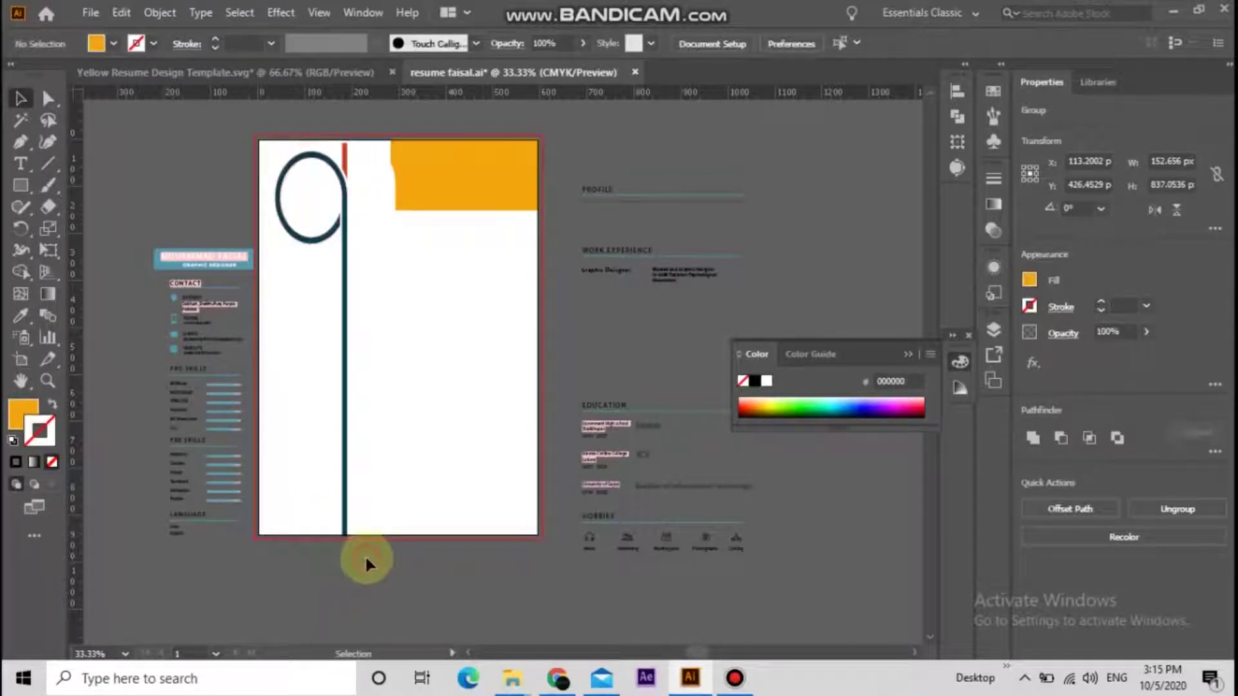
left_click(469, 192)
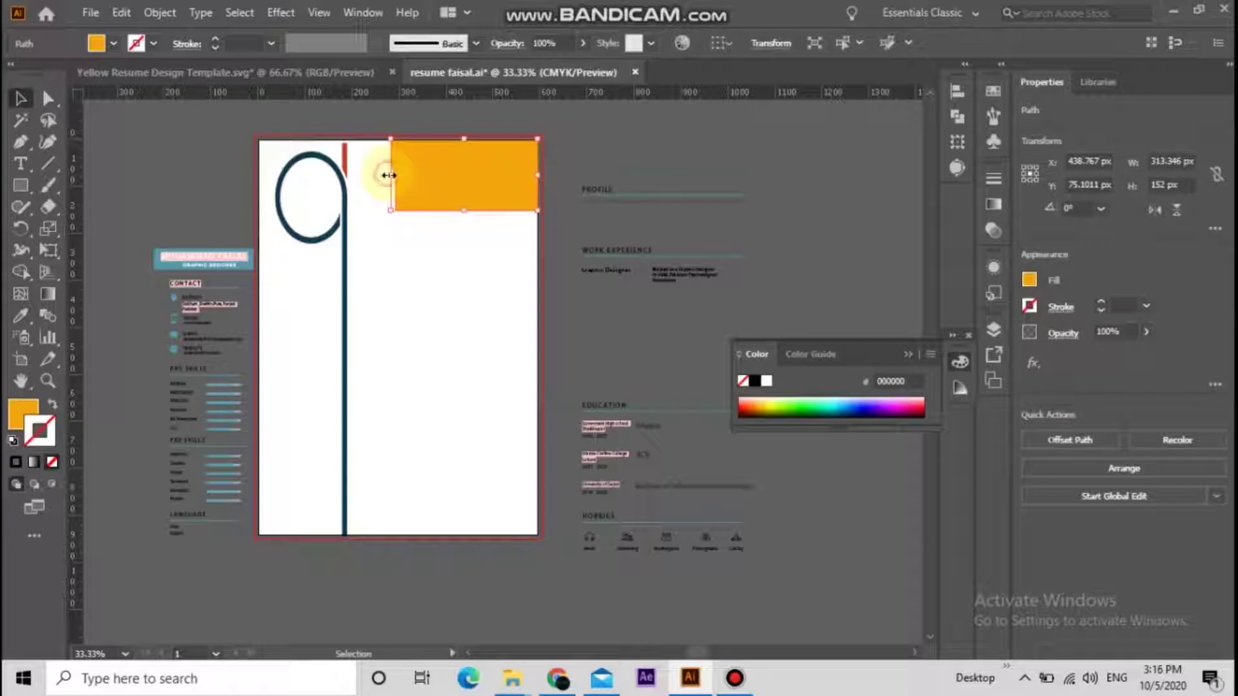
key("a")
left_click(425, 185)
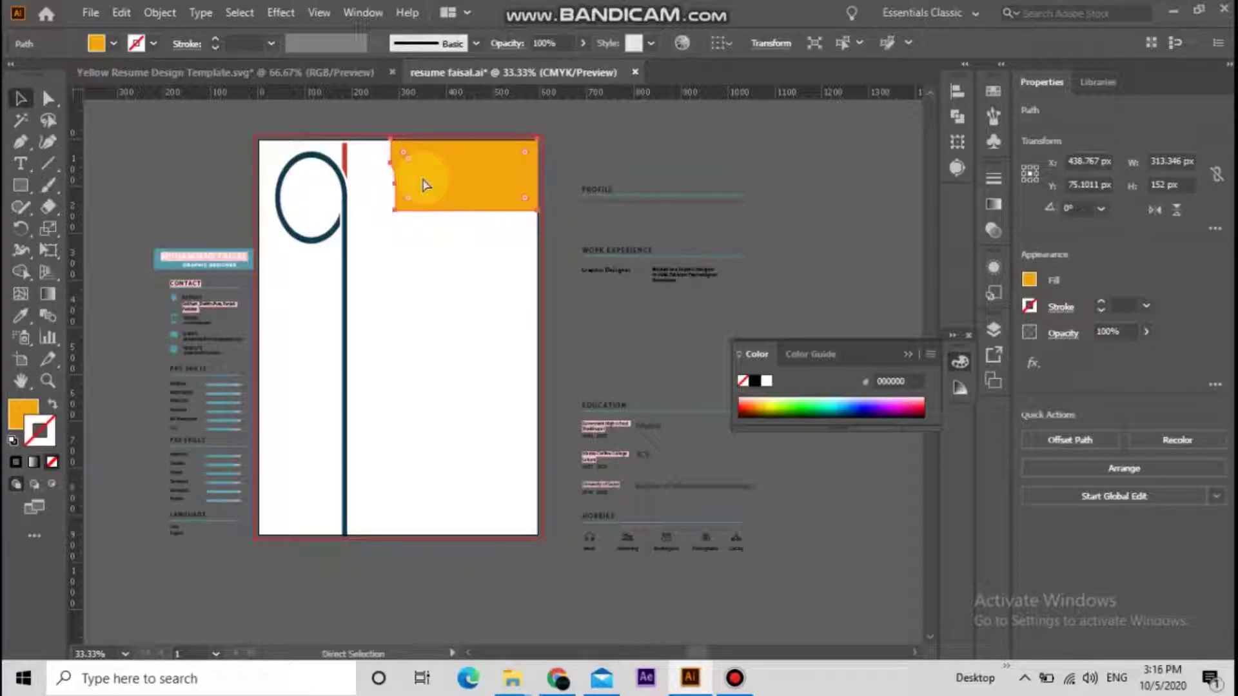
key("ctrl+z")
key("ctrl+z")
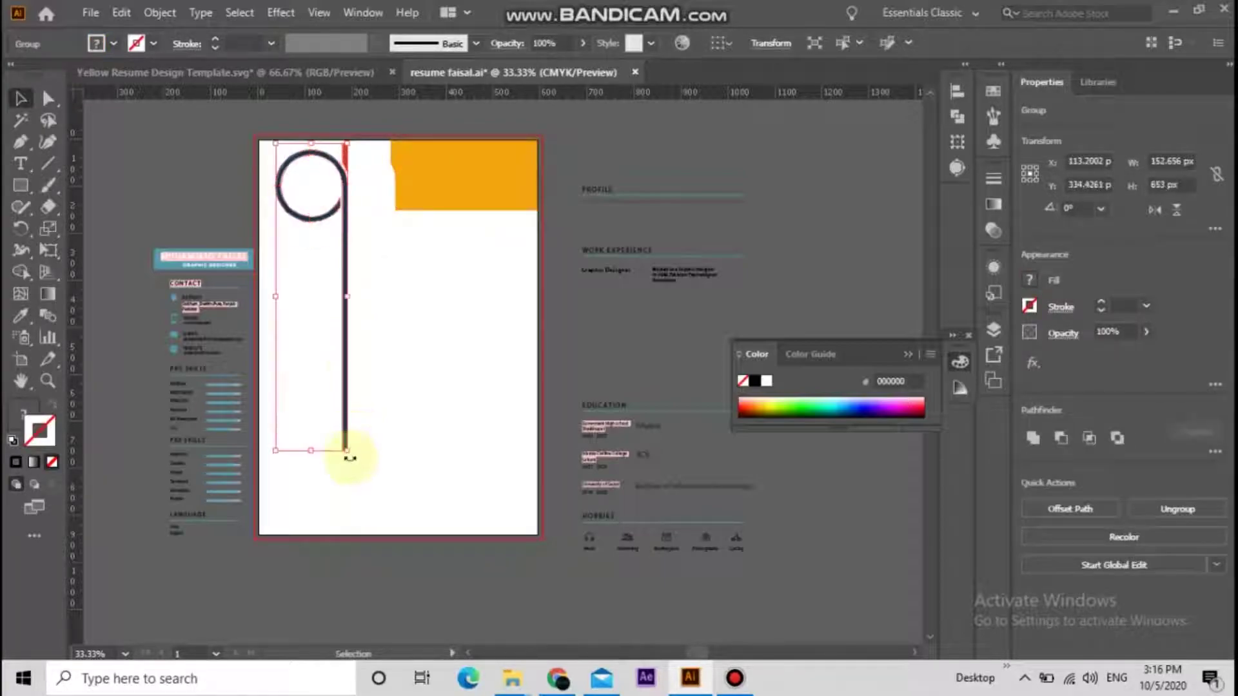
Step: Scale the circle-and-line group proportionally to about 194 by 829 px and move it to the artboard's left edge
left_click_drag(341, 454, 369, 534)
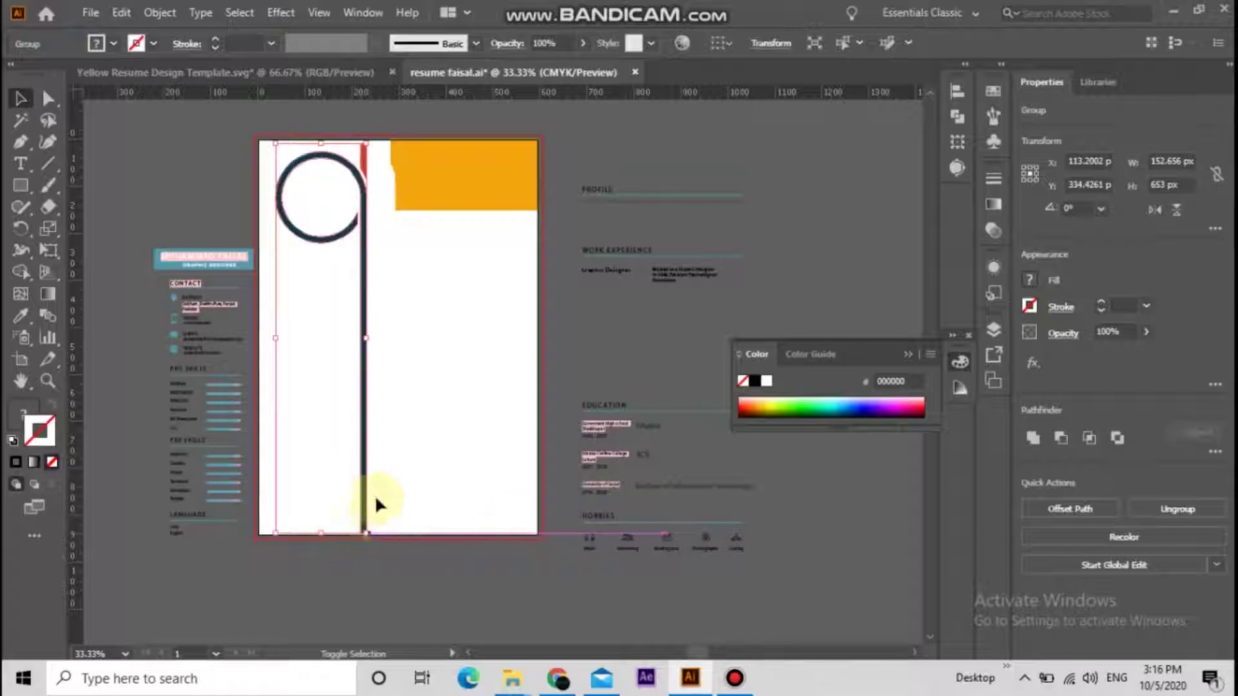
left_click_drag(361, 367, 348, 372)
left_click(407, 375)
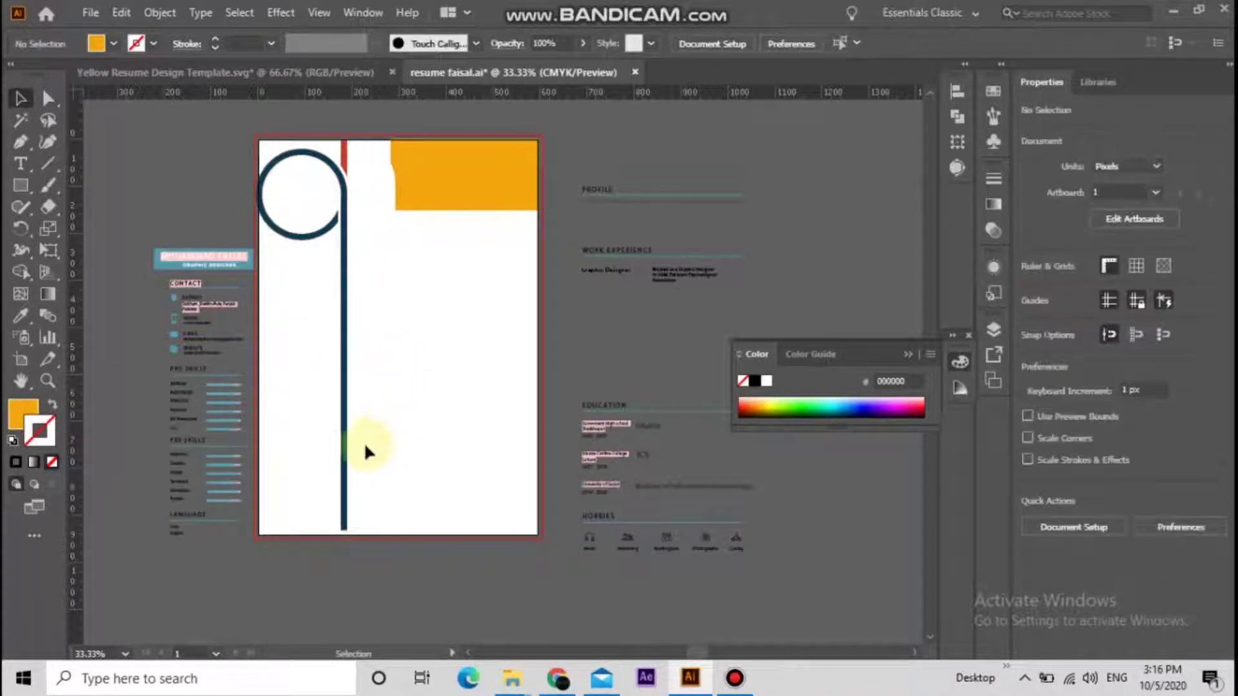
Step: Enlarge the circle-and-line group to about 197 by 842 px and align it with the artboard's left edge
left_click(344, 439)
left_click_drag(349, 529, 359, 537)
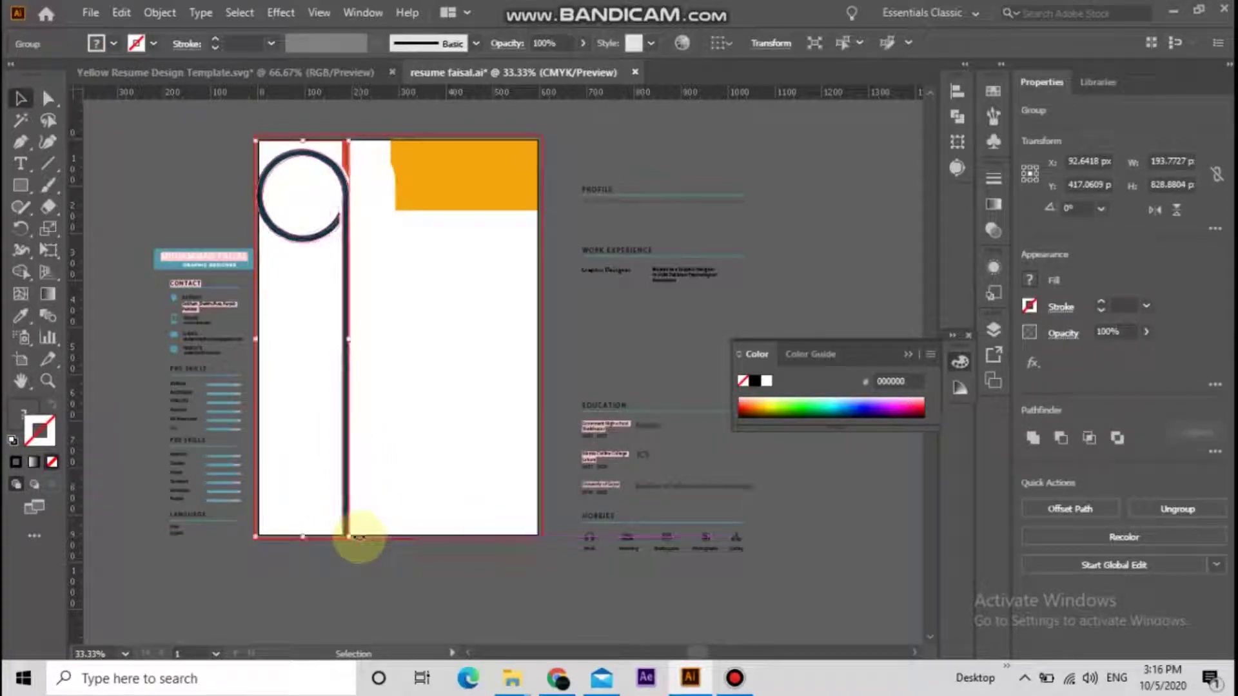
key("Right")
key("Right")
key("Right")
key("Right")
key("Right")
key("Right")
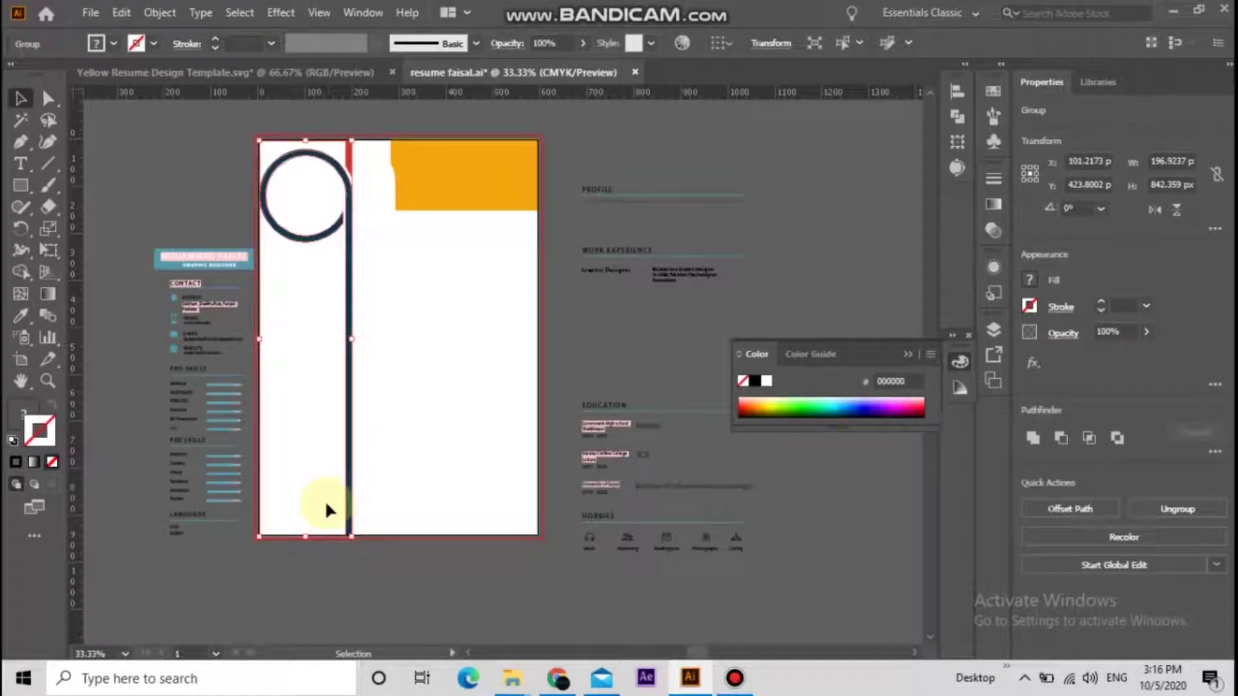
left_click(225, 191)
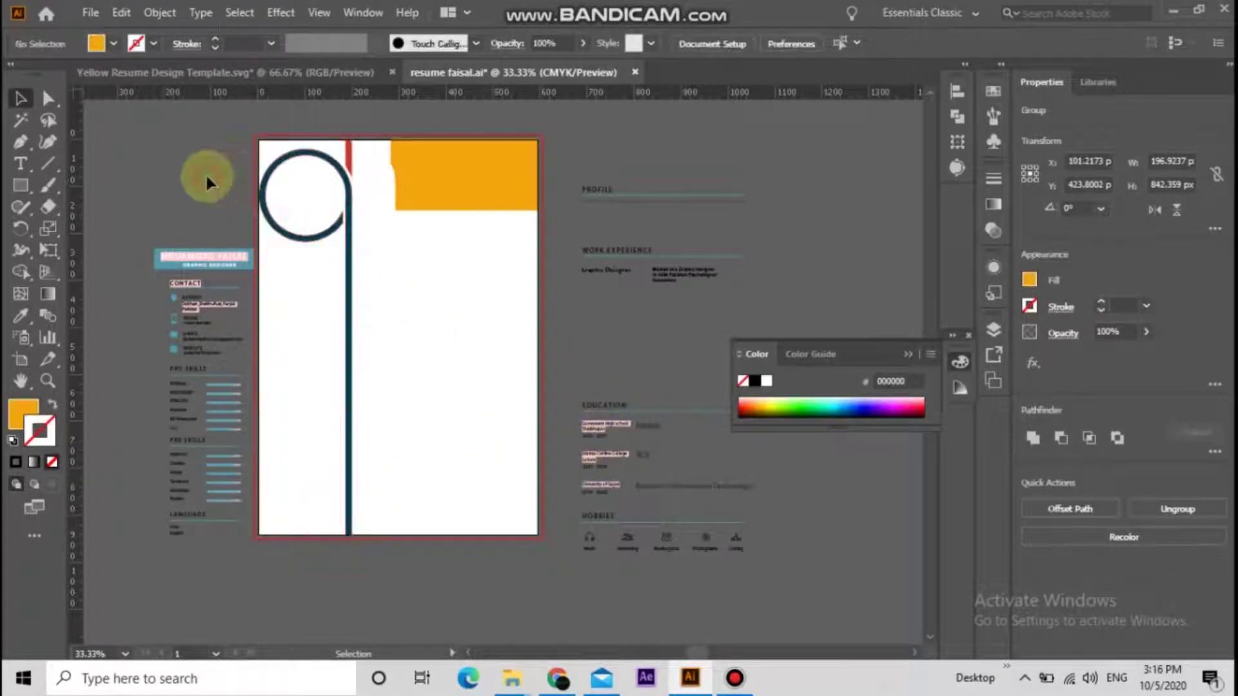
Step: Enlarge the orange header shape toward the vertical line, leaving a narrow gap between them
left_click(412, 186)
left_click_drag(391, 176, 353, 232)
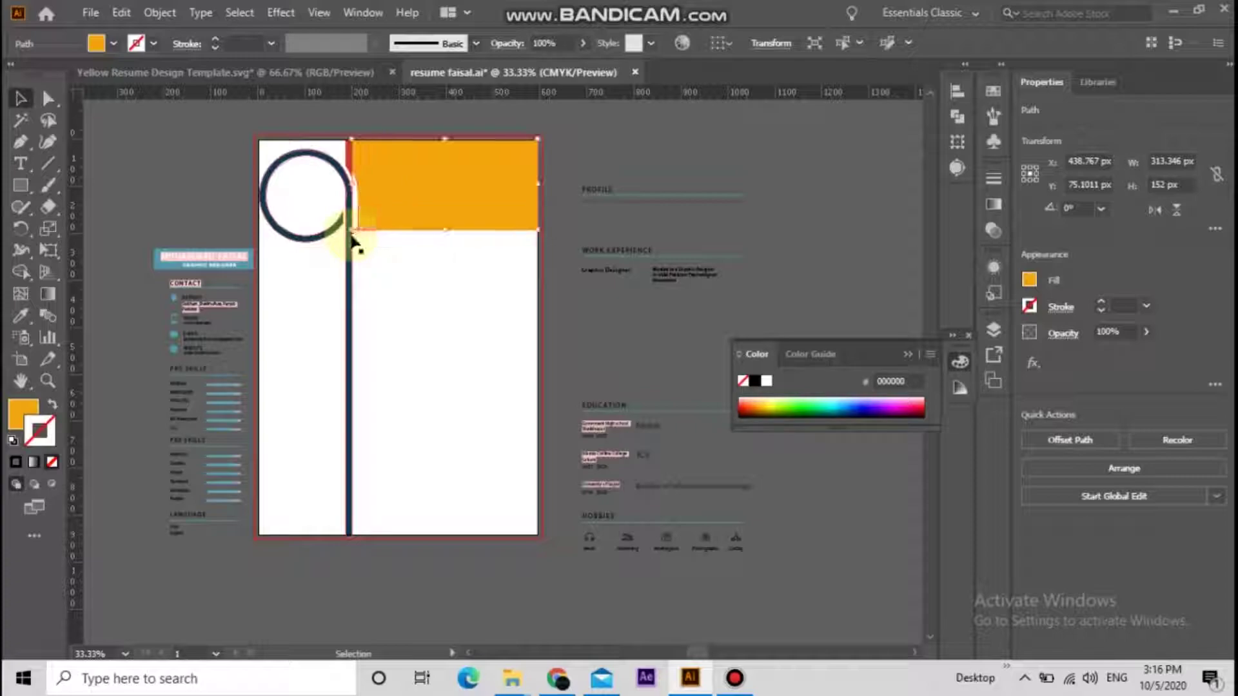
left_click_drag(351, 185, 354, 185)
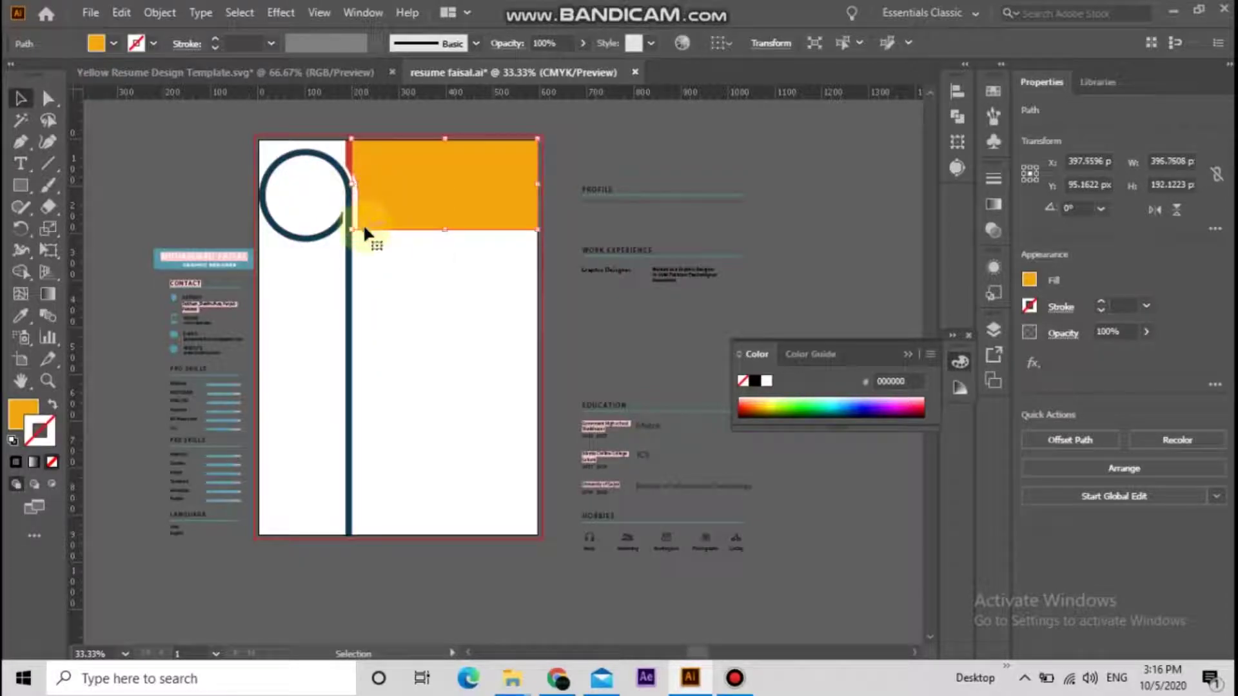
left_click(374, 291)
left_click(361, 191)
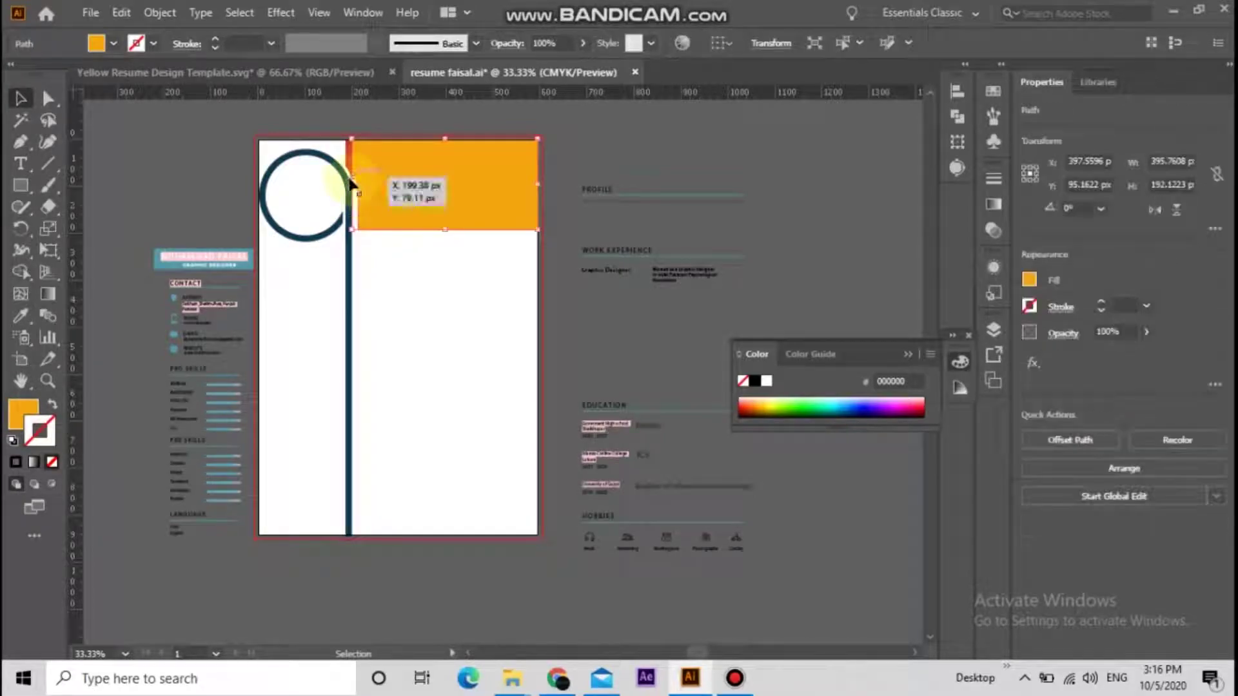
left_click_drag(353, 185, 362, 187)
left_click(394, 258)
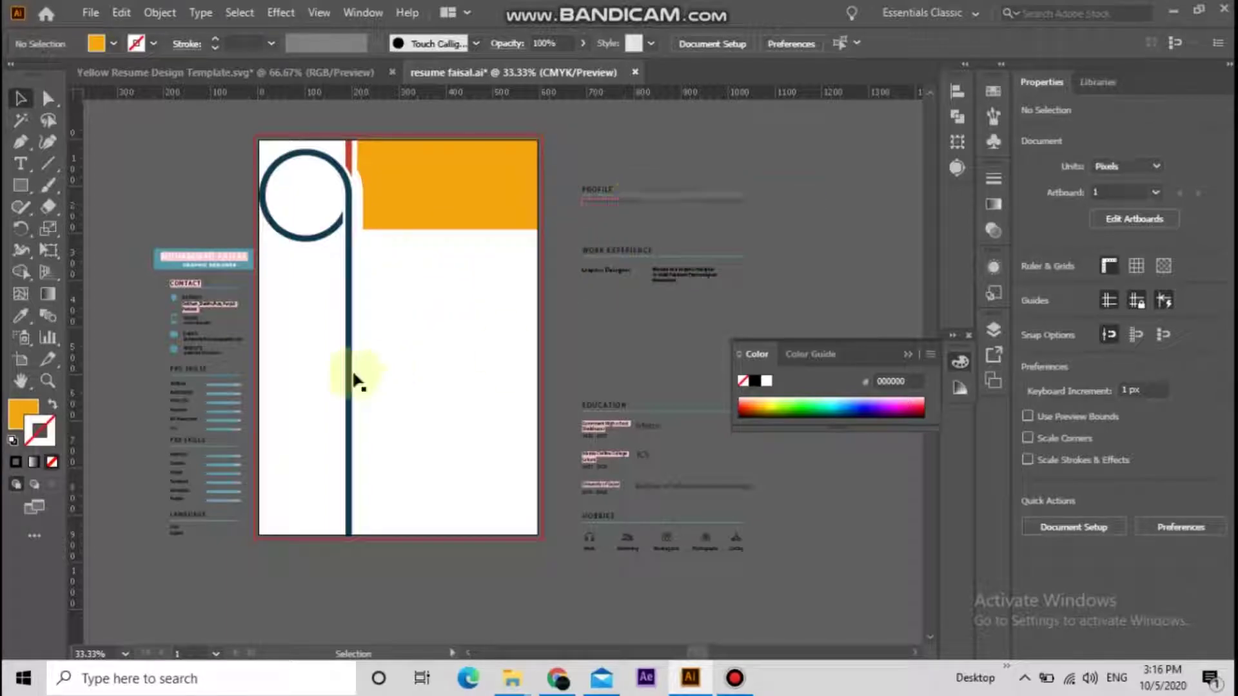
Step: Place the image pic from the final folder inside html practice onto the artboard
left_click(332, 233)
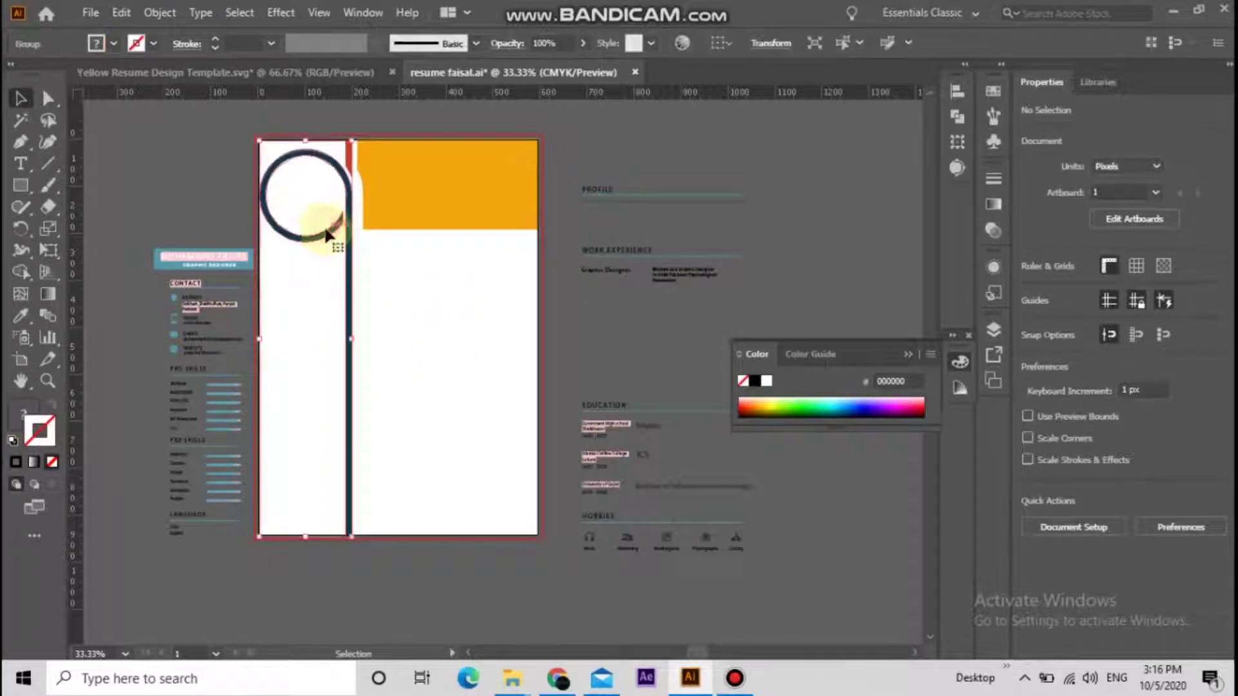
key("ctrl+shift+b")
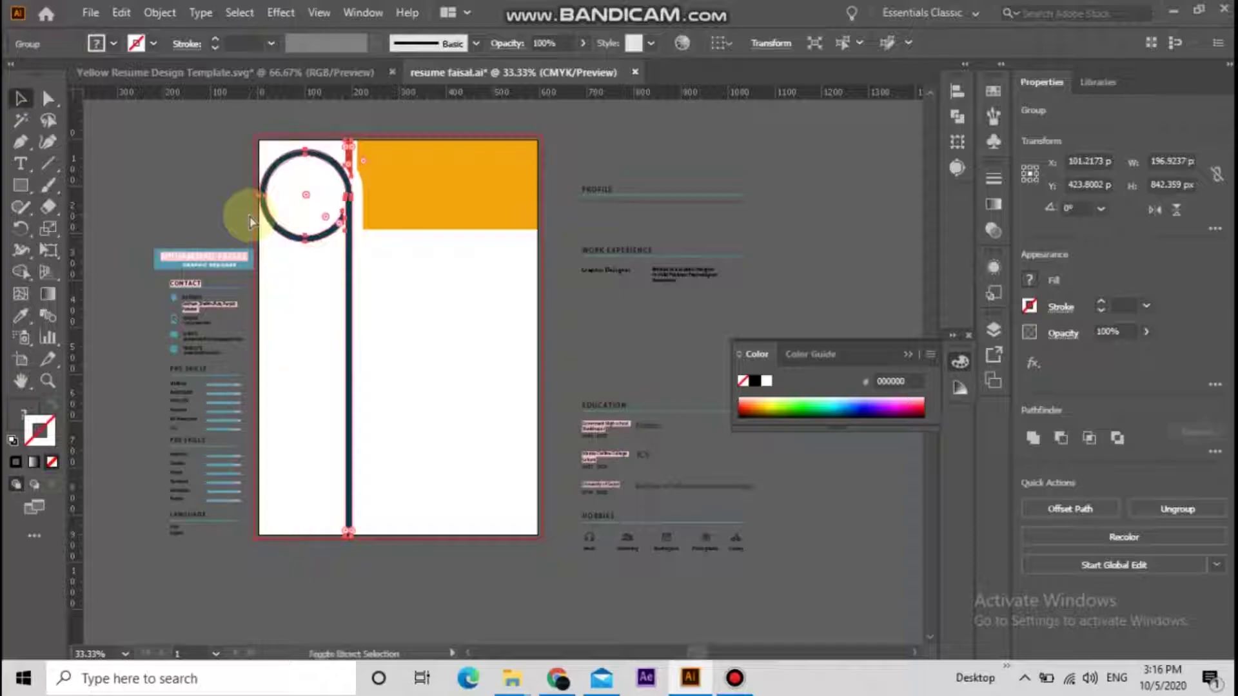
key("ctrl+shift+p")
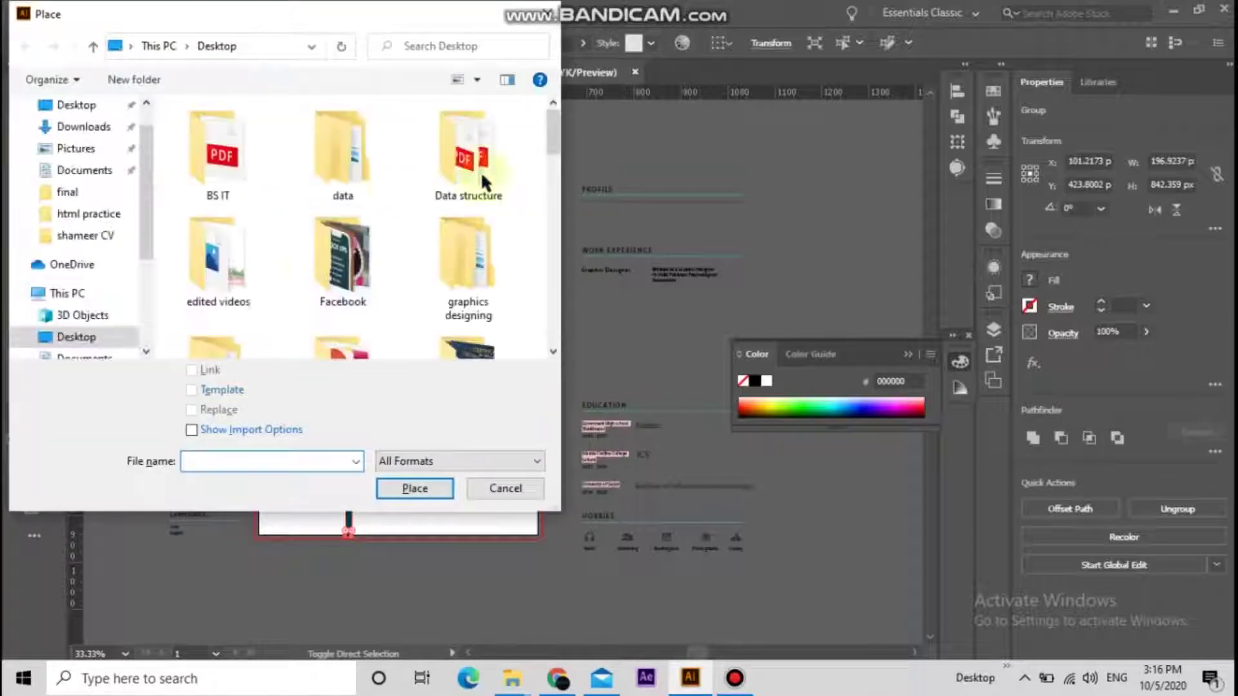
left_click_drag(549, 155, 567, 180)
double_click(369, 190)
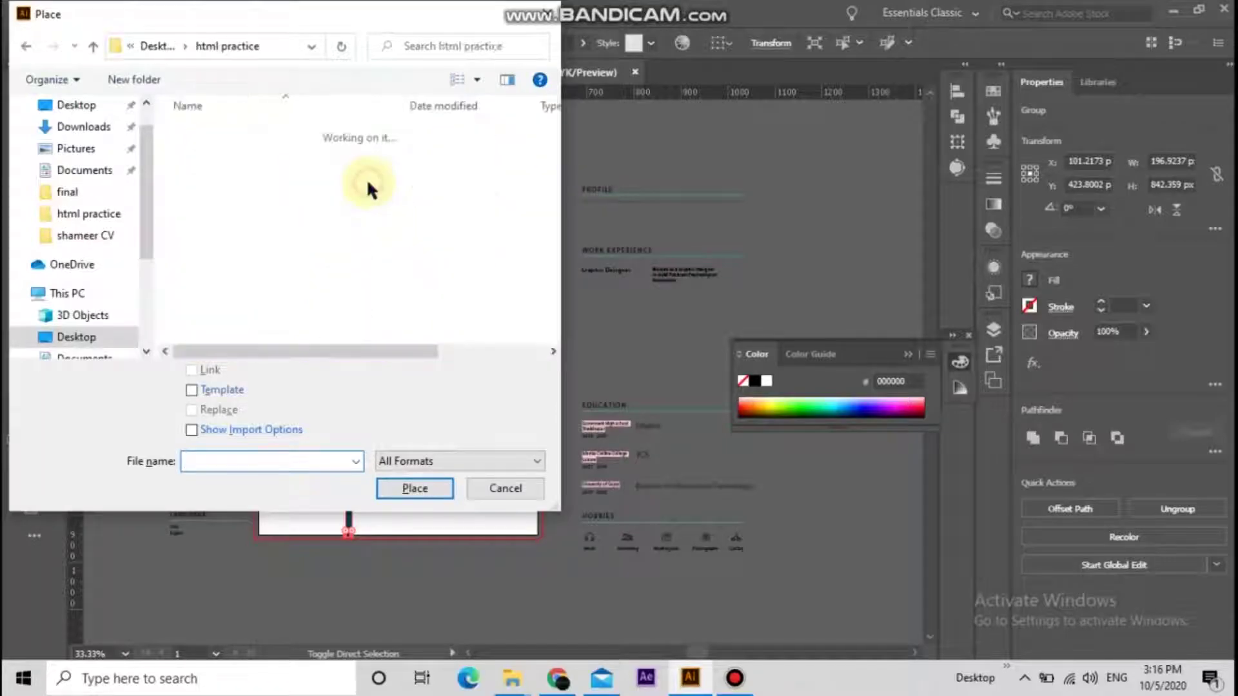
double_click(291, 189)
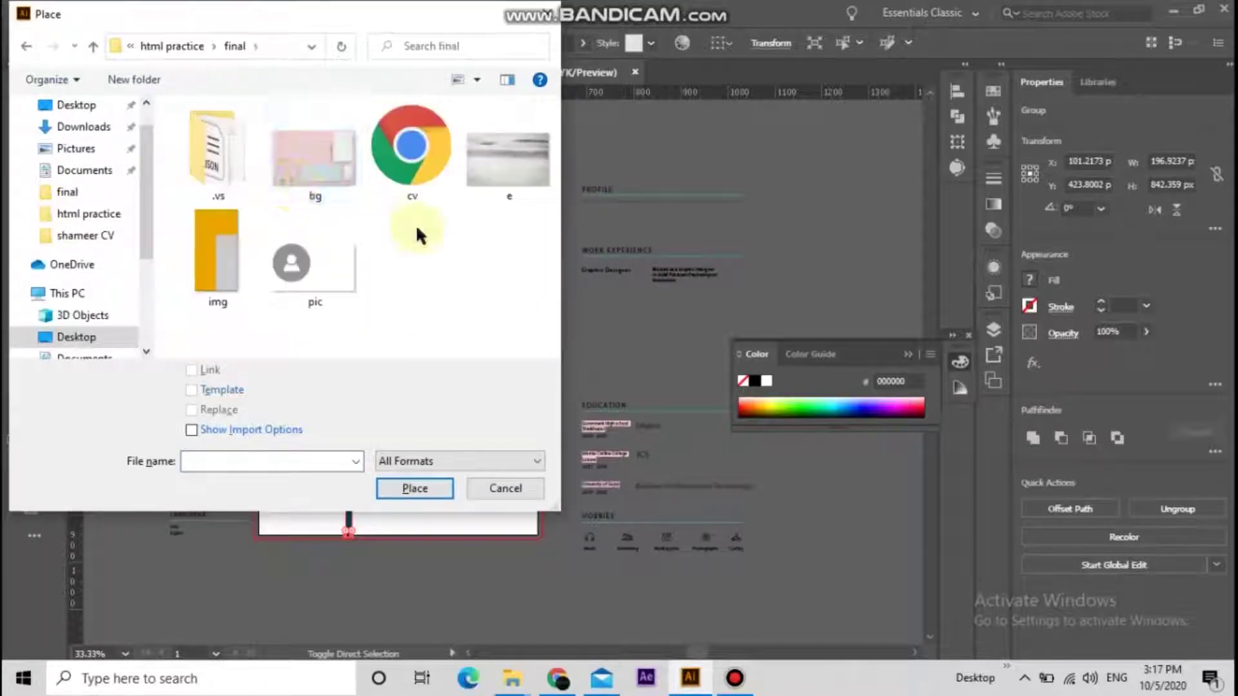
left_click(312, 272)
double_click(313, 274)
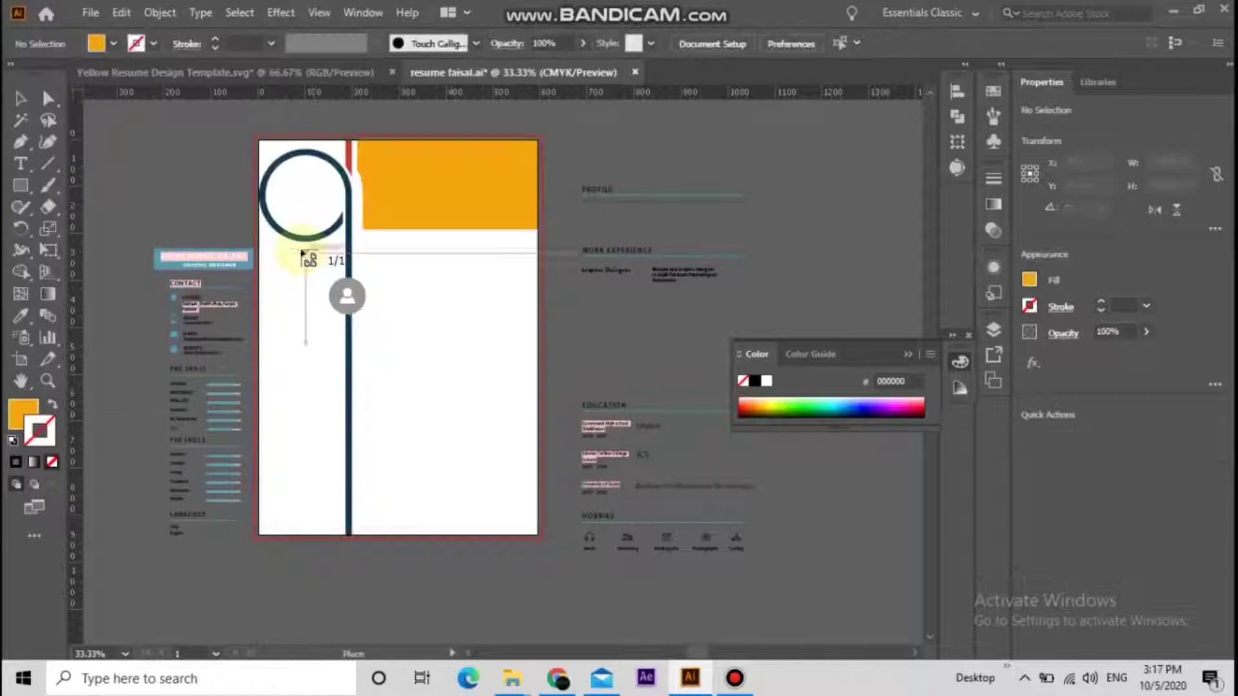
left_click(300, 250)
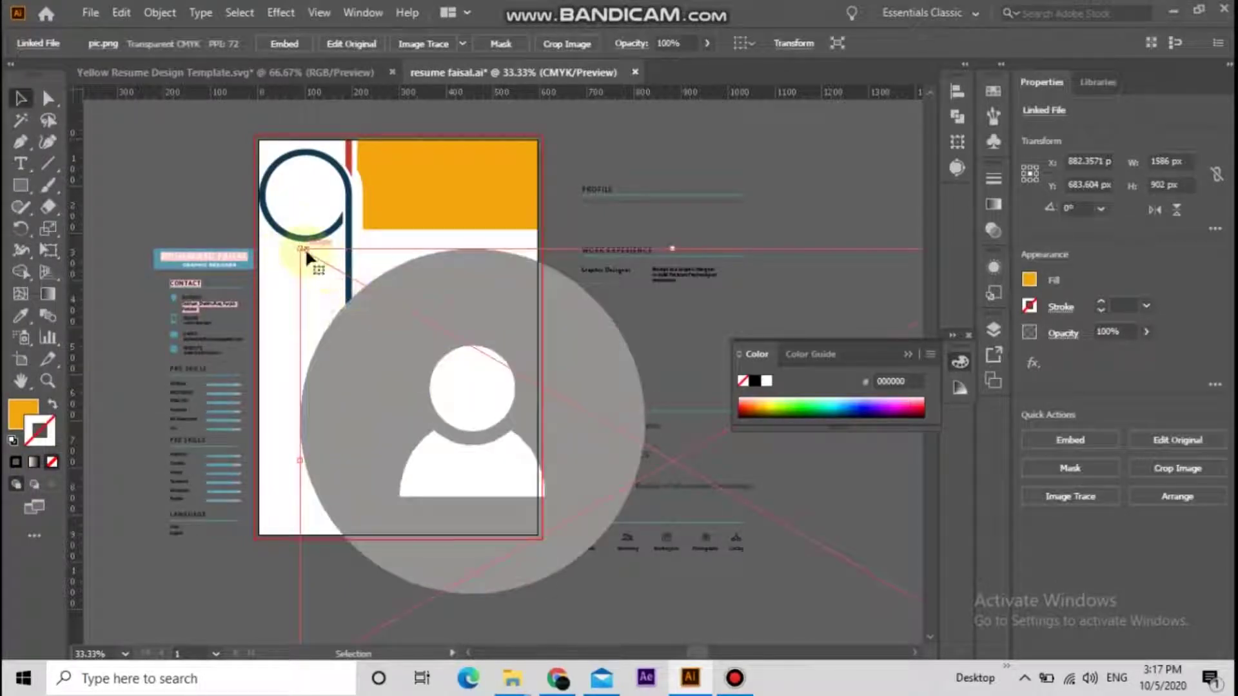
Step: Shrink the placed profile picture to about 506 by 288 px and move it over the circle ring
left_click_drag(302, 250, 473, 420)
left_click_drag(733, 521, 352, 225)
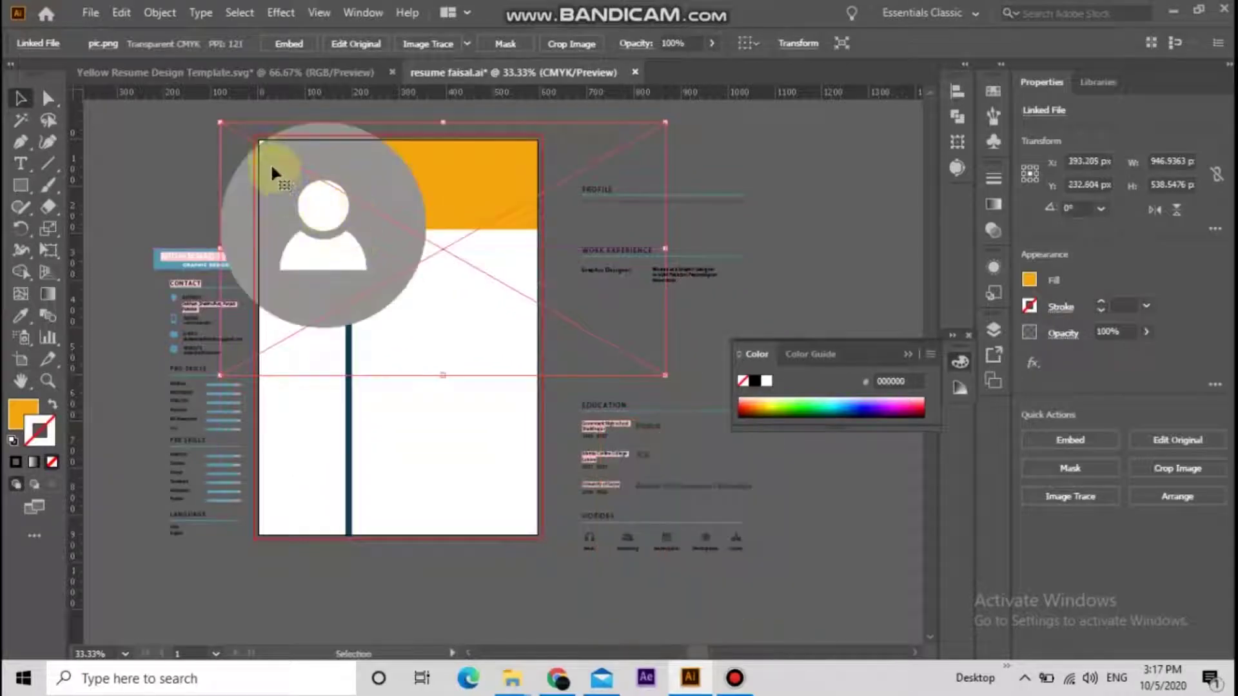
left_click_drag(213, 120, 347, 244)
left_click_drag(486, 308, 315, 212)
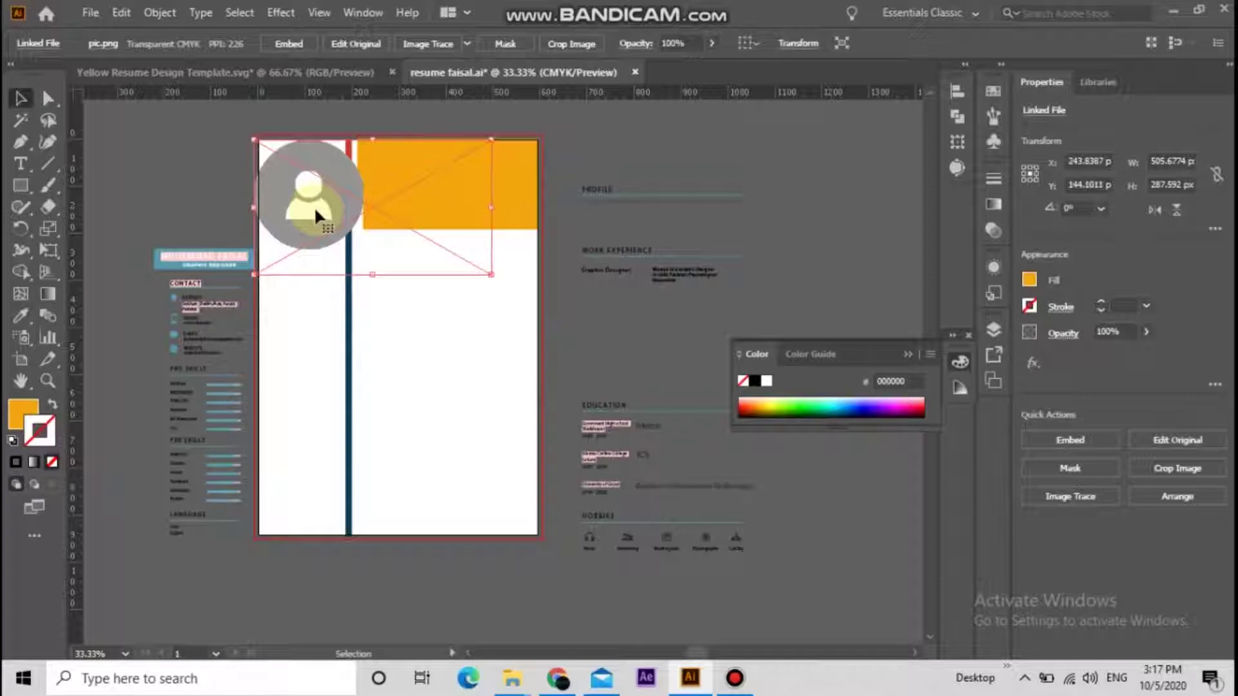
Step: Send the profile picture backward so it sits behind the circle ring
right_click(316, 212)
mouse_move(402, 359)
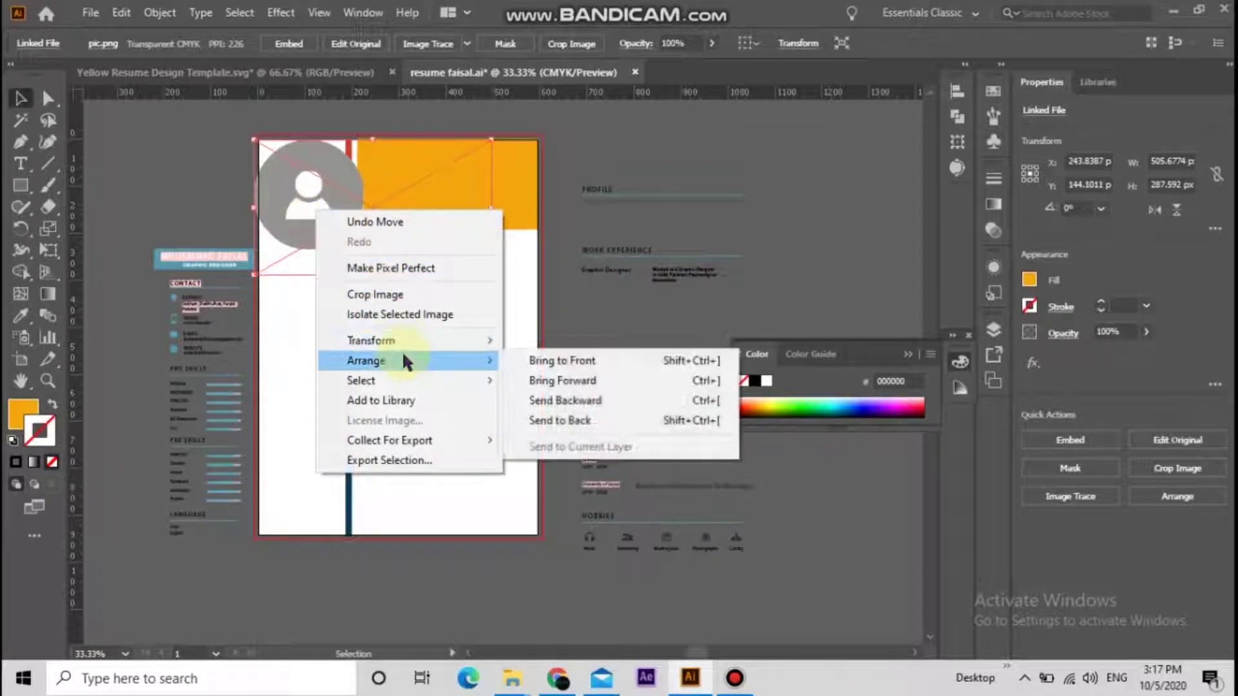
left_click(555, 401)
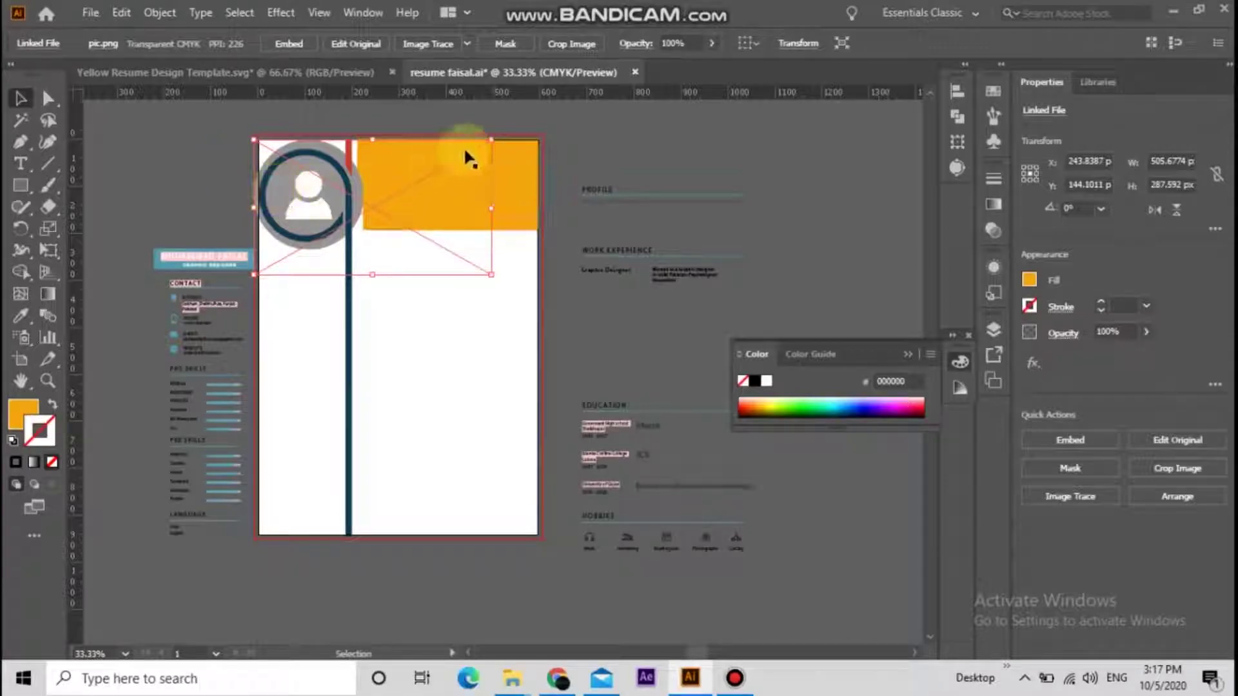
Step: Scale the profile picture to about 372 by 212 px and centre its avatar inside the circle ring
left_click_drag(491, 140, 419, 181)
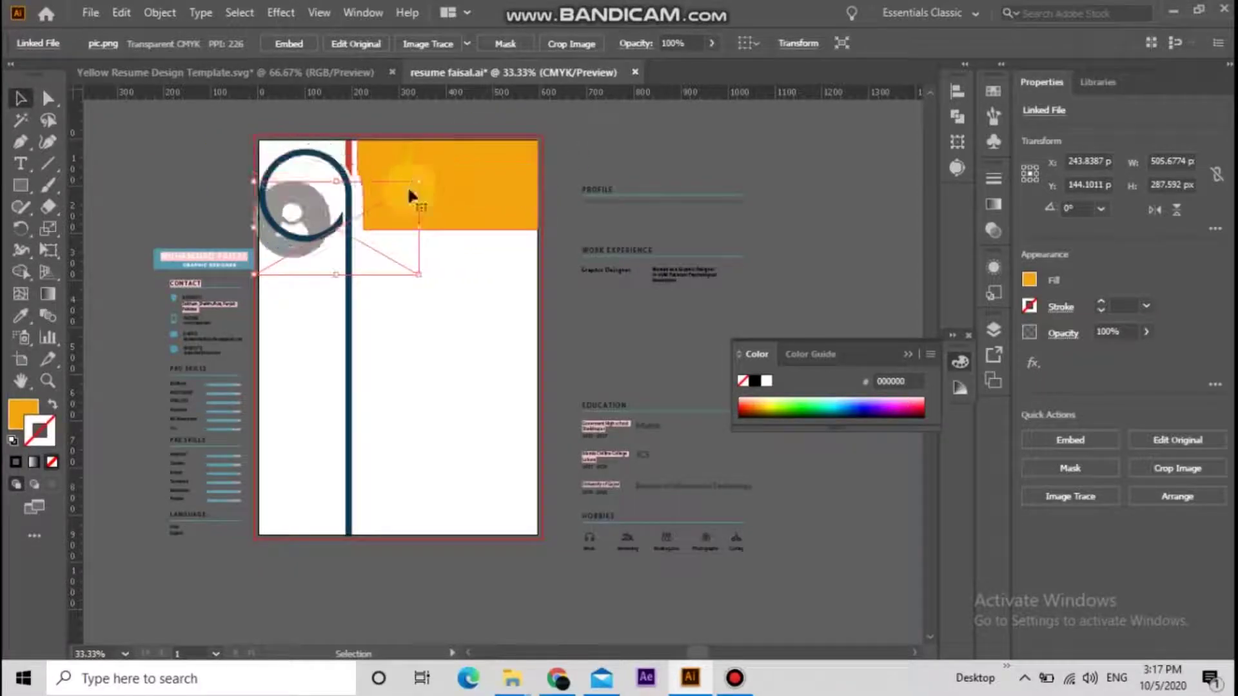
left_click_drag(300, 210, 259, 154)
left_click_drag(332, 207, 318, 203)
key("Right")
key("Right")
key("Right")
key("Right")
key("Right")
key("Right")
key("Right")
key("Right")
key("Right")
key("Right")
key("Right")
key("Right")
key("Right")
key("Right")
key("Right")
key("Right")
key("Right")
key("Right")
key("Right")
key("Right")
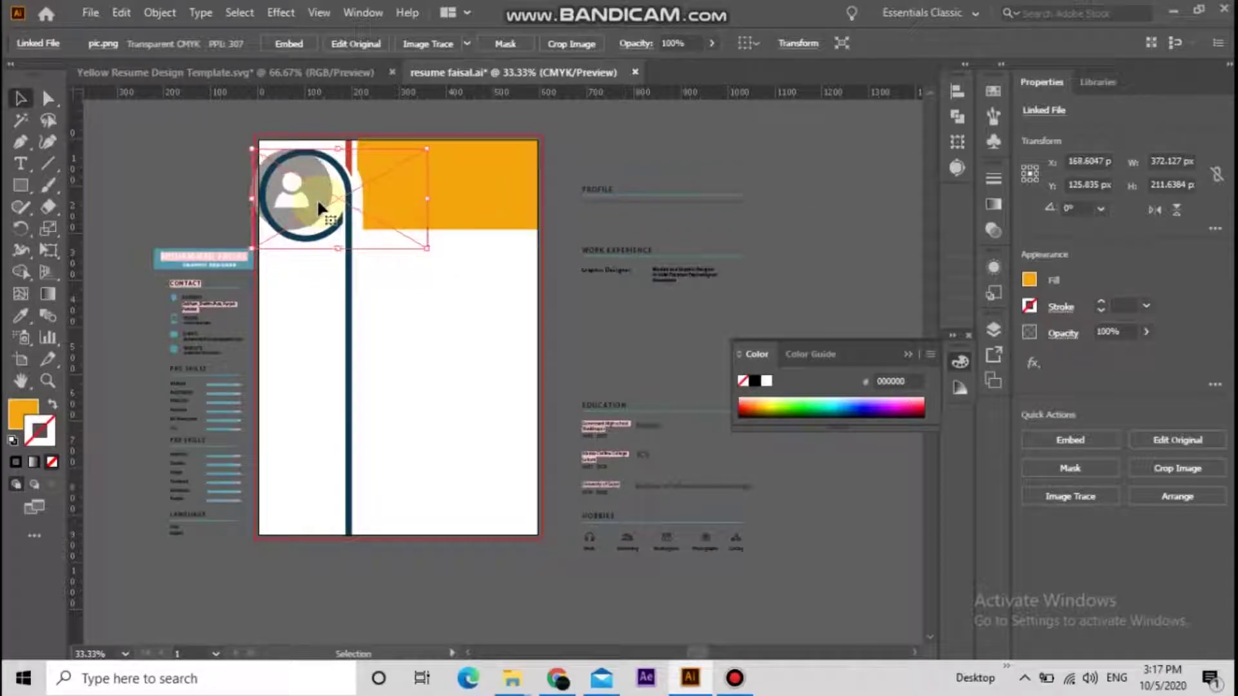
key("Right")
key("Right")
key("Right")
key("Right")
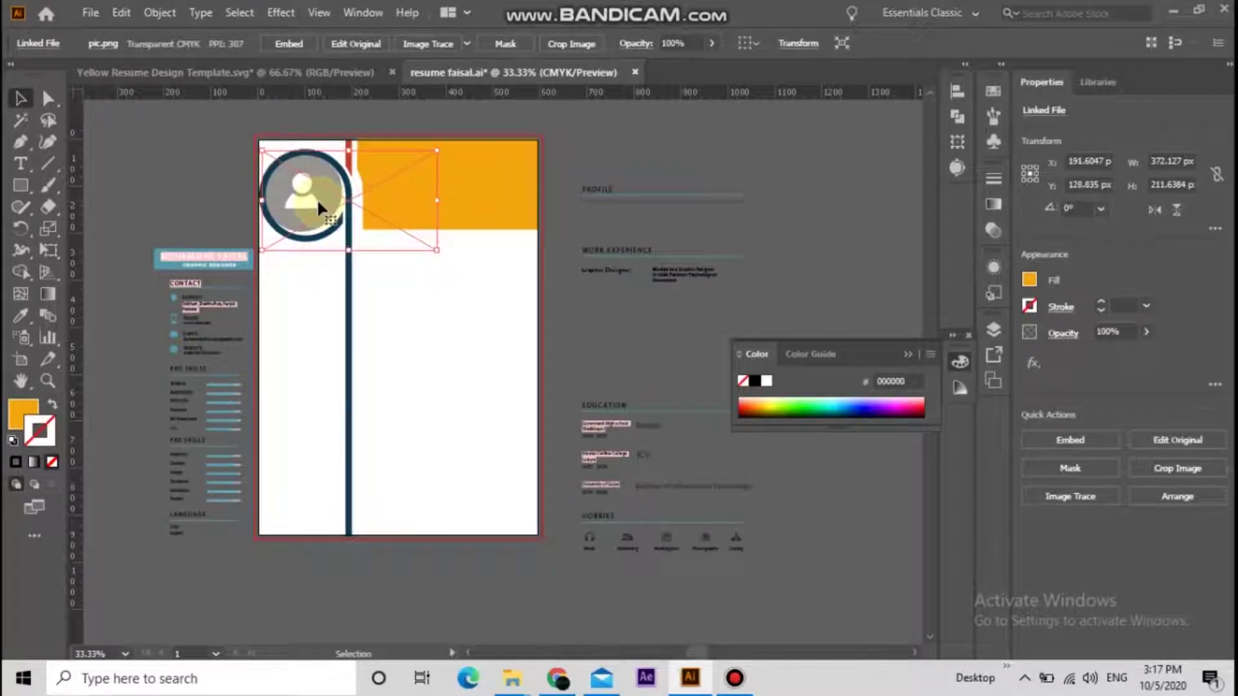
Step: Nudge the profile picture down and to the right inside the circle ring, to about X 200, Y 136 px
key("Down")
key("Down")
key("Down")
key("Down")
key("Down")
key("Down")
key("Down")
key("Down")
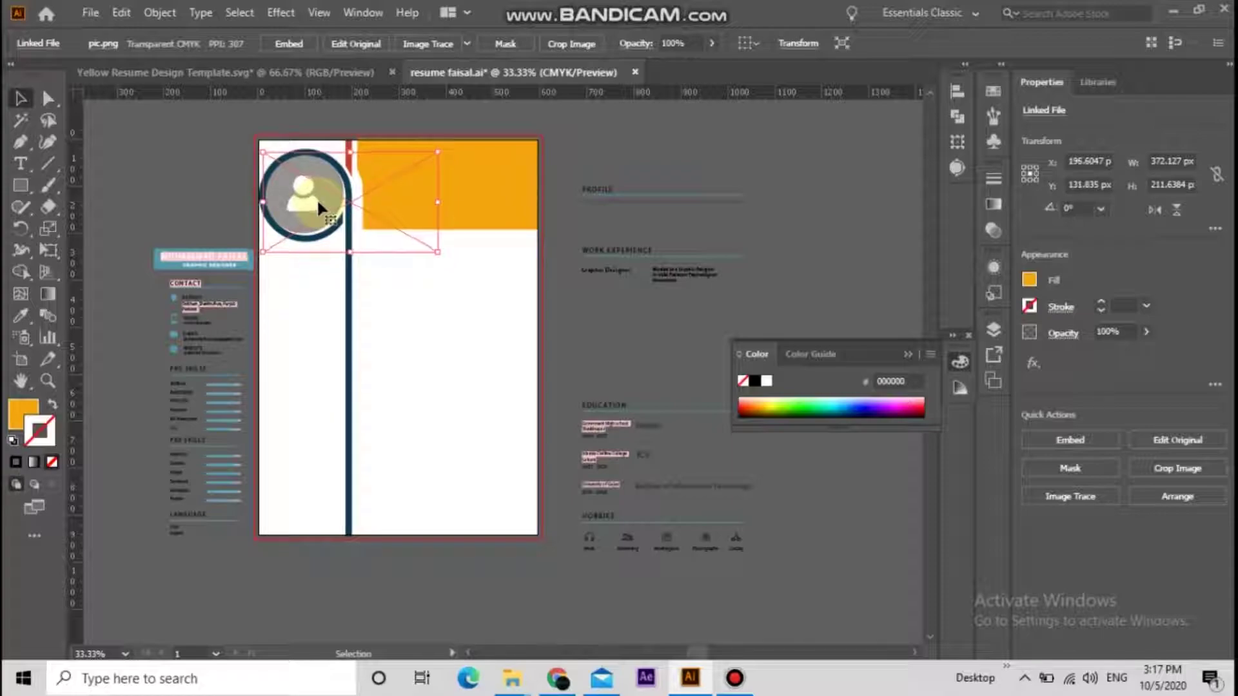
key("Right")
key("Right")
key("Right")
key("Down")
key("Down")
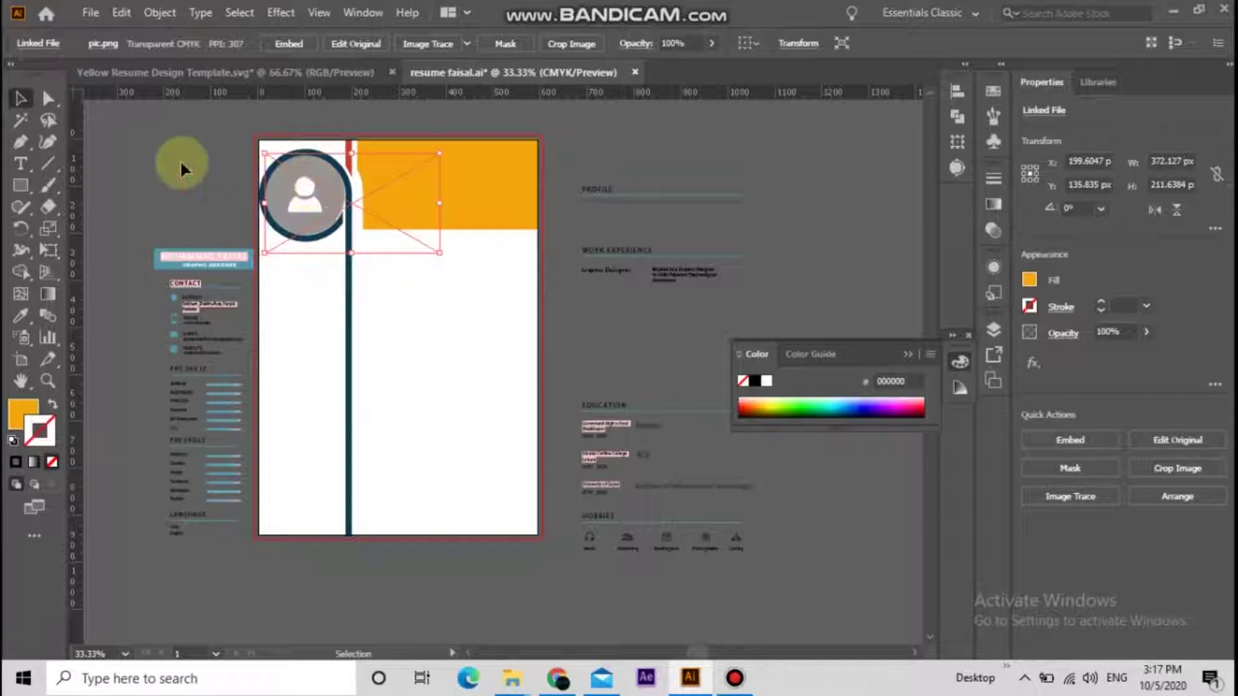
Step: Fine-tune the profile picture's horizontal position so that the avatar sits centred in the circle ring
left_click(180, 159)
left_click(306, 185)
key("Right")
key("Right")
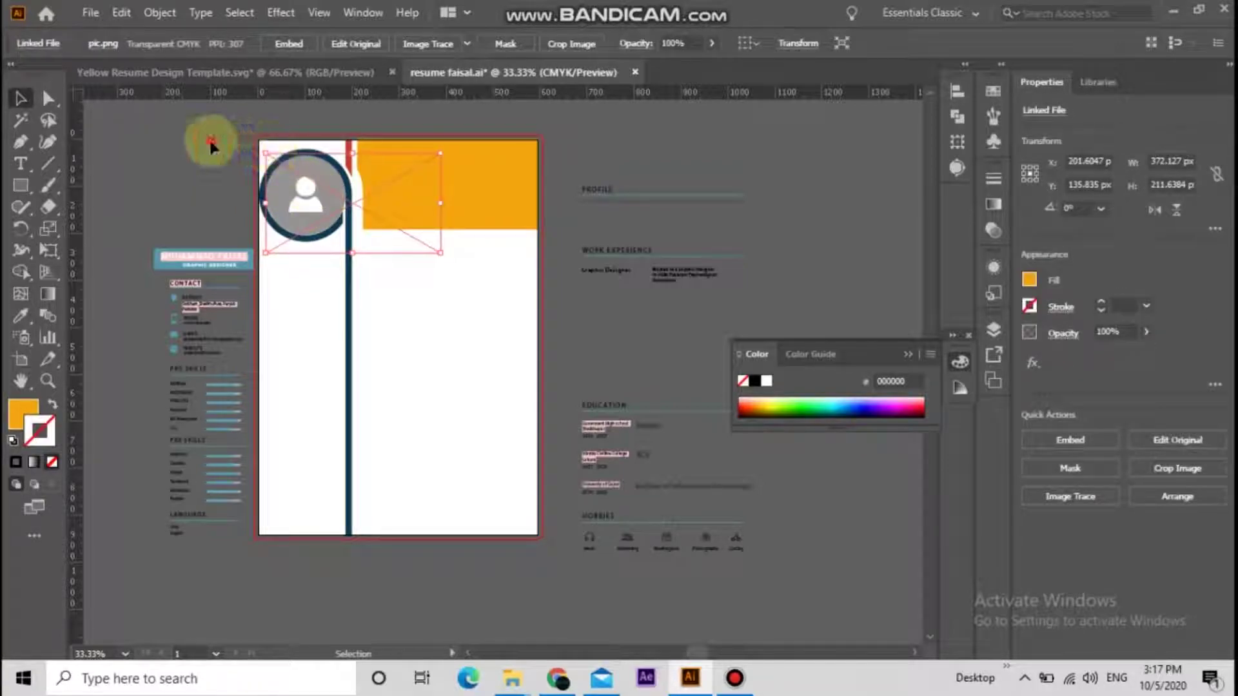
left_click(210, 146)
left_click(329, 210)
left_click(17, 268)
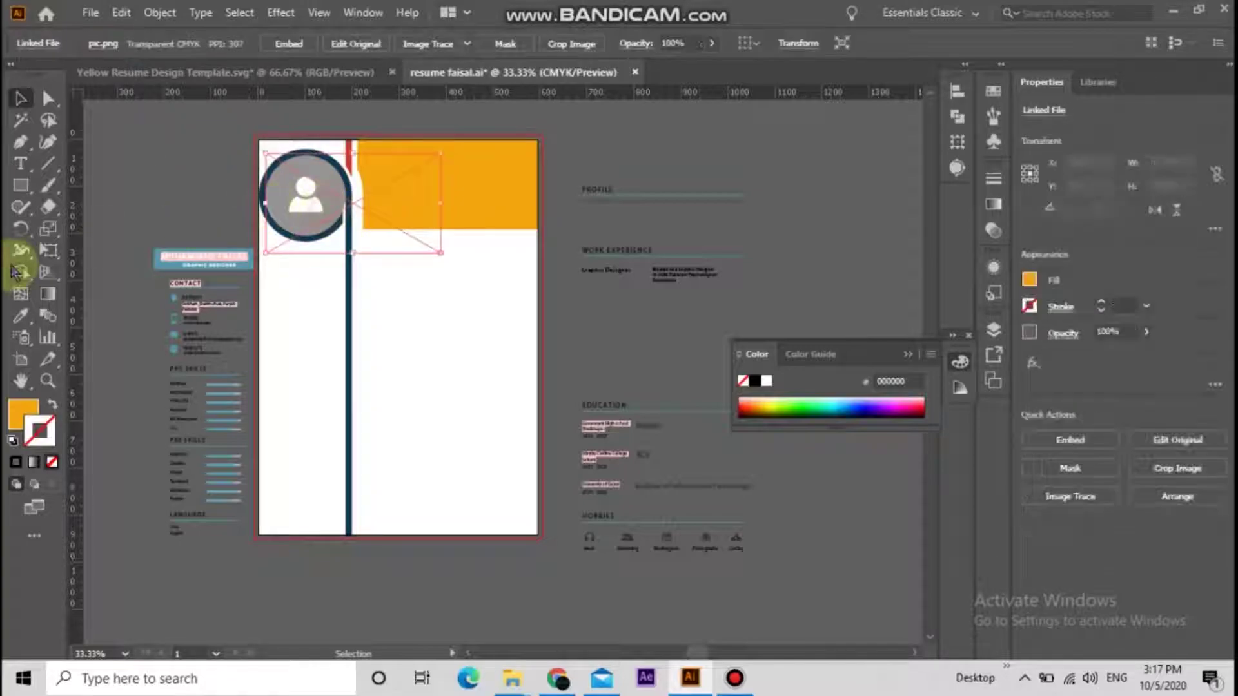
left_click(112, 177)
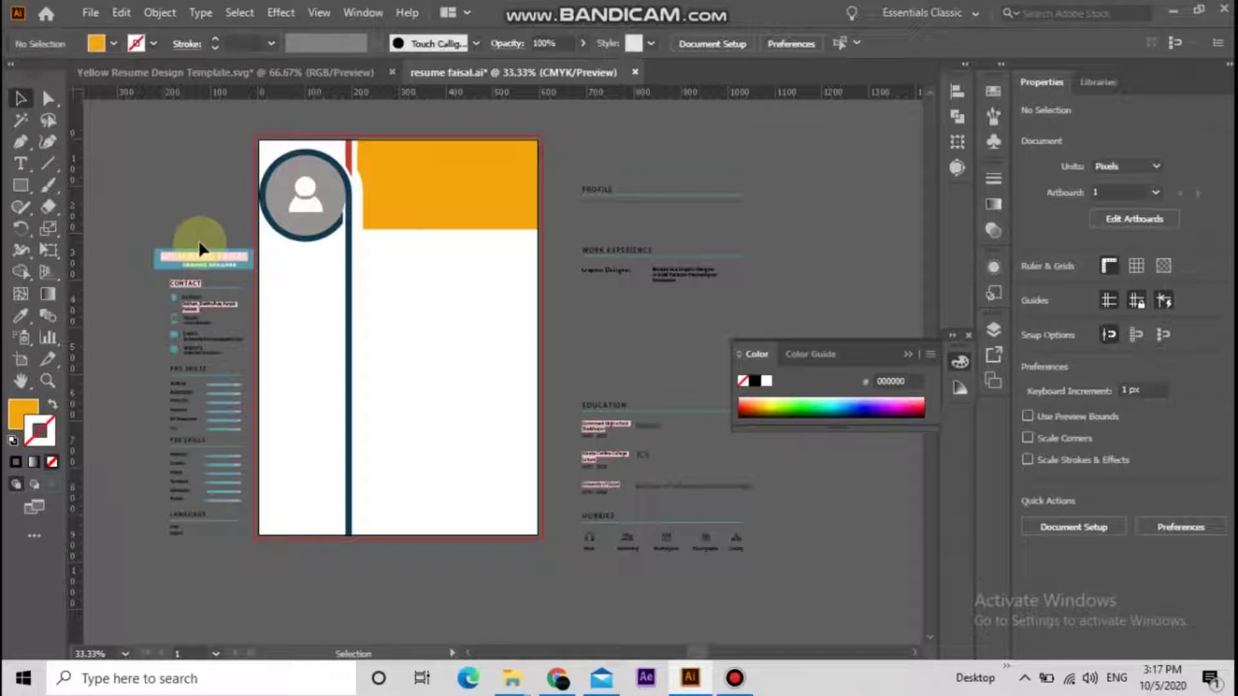
left_click(117, 187)
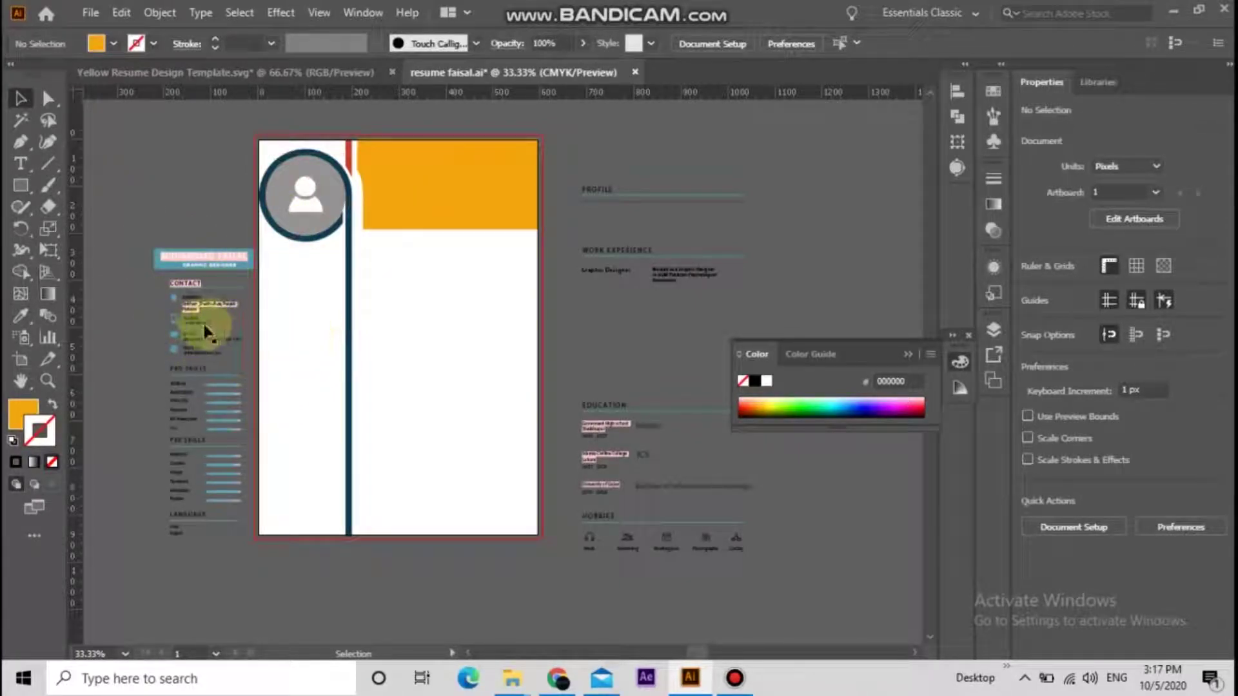
Step: Move the contact, skills and language sidebar group into the column below the photo ring and scale it down to fit beside the divider
left_click(201, 298)
left_click_drag(202, 261, 296, 261)
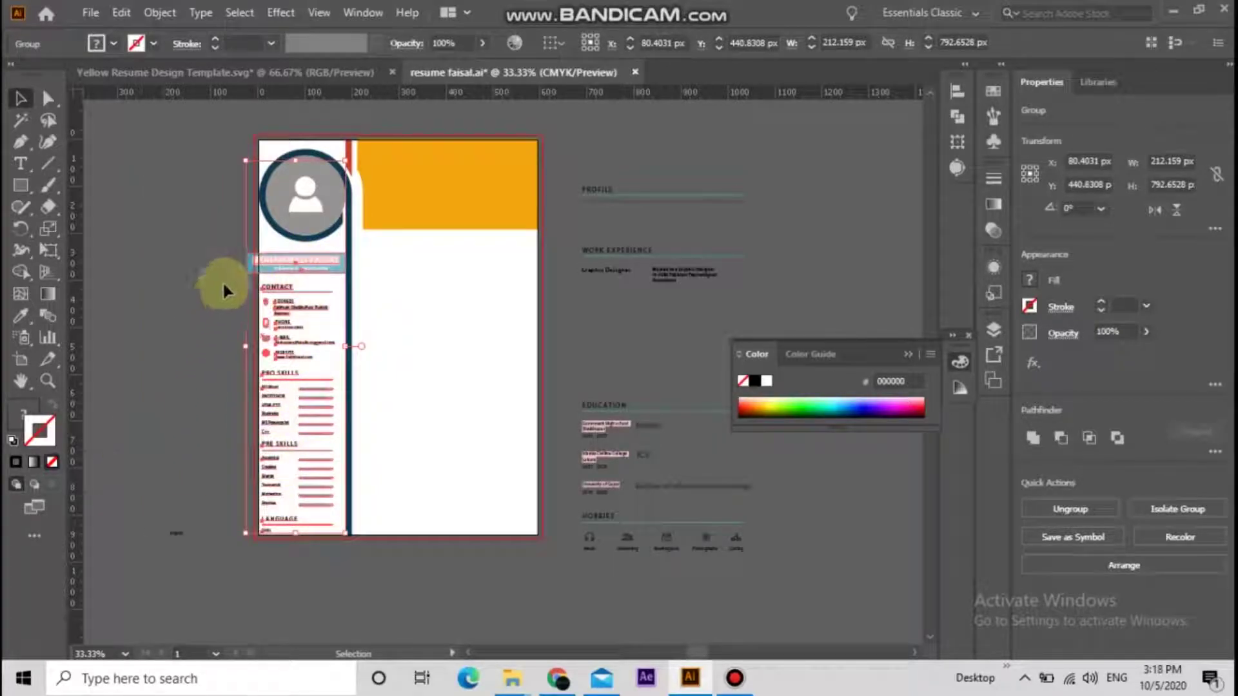
left_click_drag(246, 160, 258, 205)
mouse_move(297, 294)
left_mouse_down()
mouse_move(296, 273)
mouse_move(298, 294)
left_mouse_up()
left_click(215, 373)
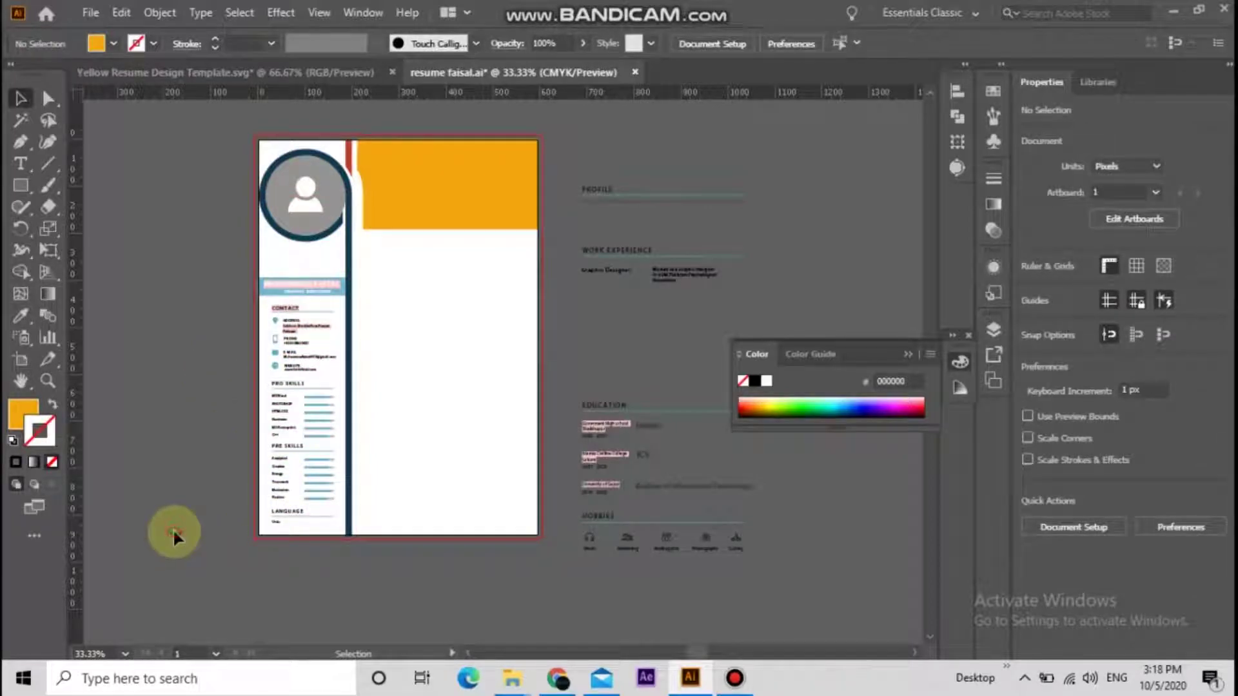
Step: Nudge the profile picture 3 px down inside the circle ring
left_click(48, 381)
left_click(326, 524)
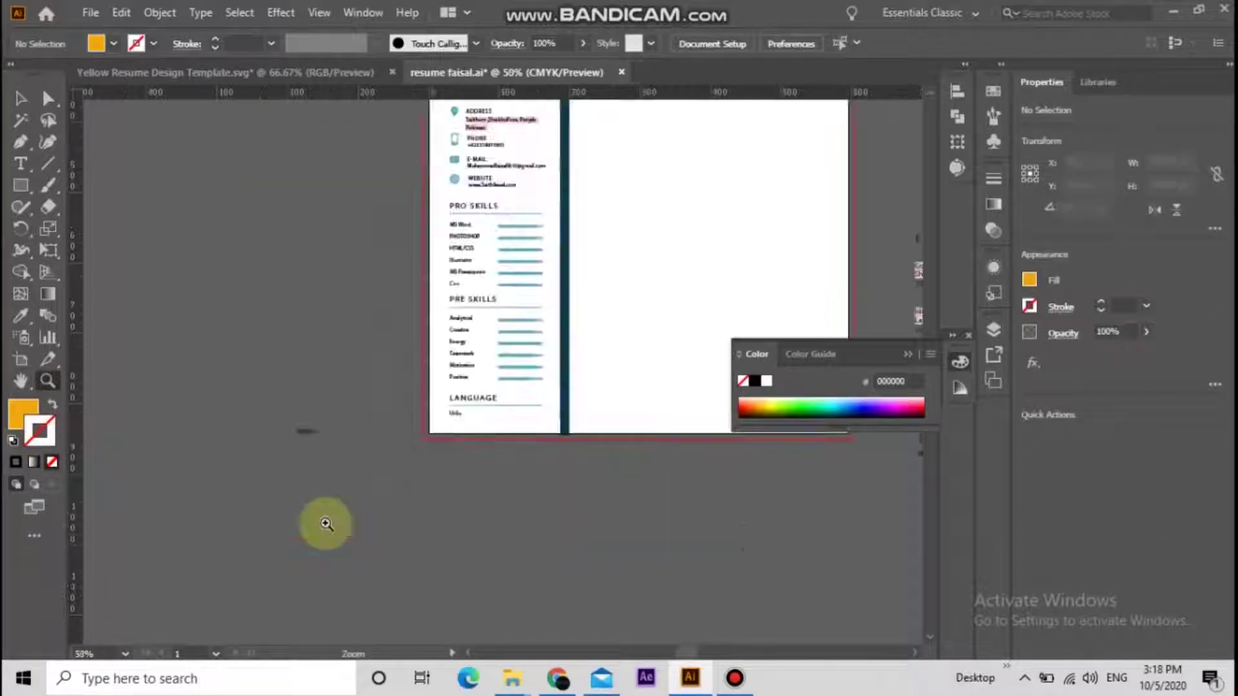
left_click_drag(445, 480, 171, 641)
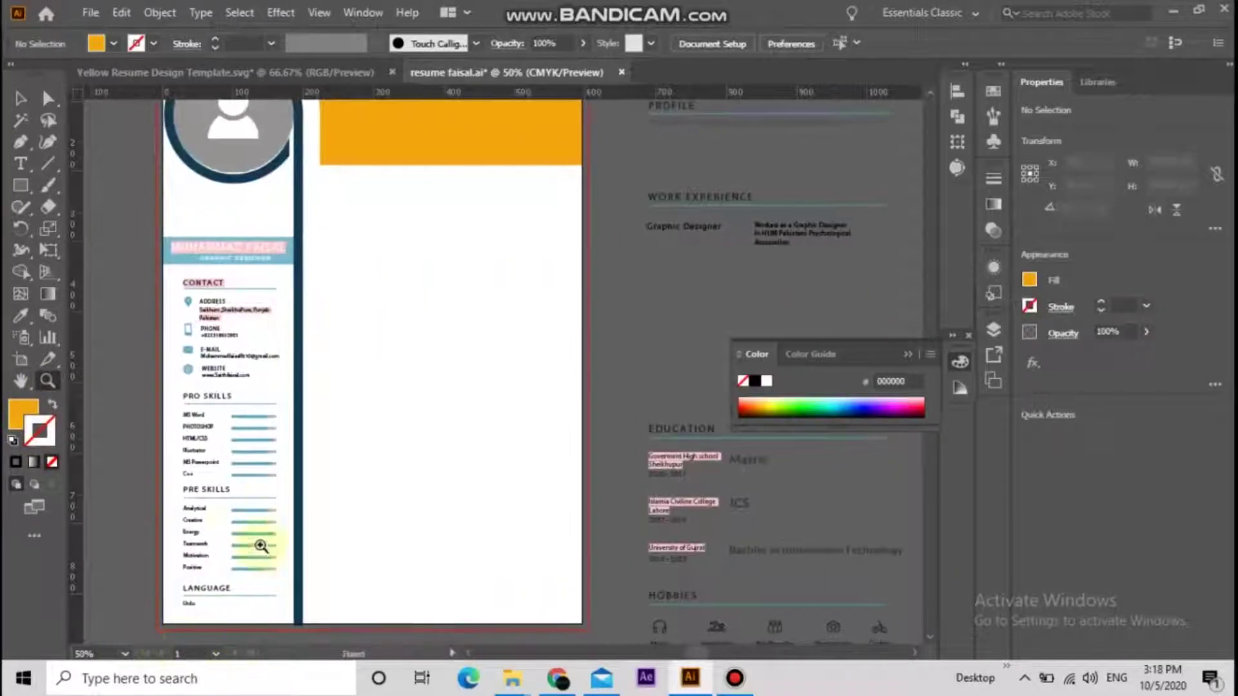
scroll(248, 596, "up", 3)
left_click(21, 100)
left_click(193, 265)
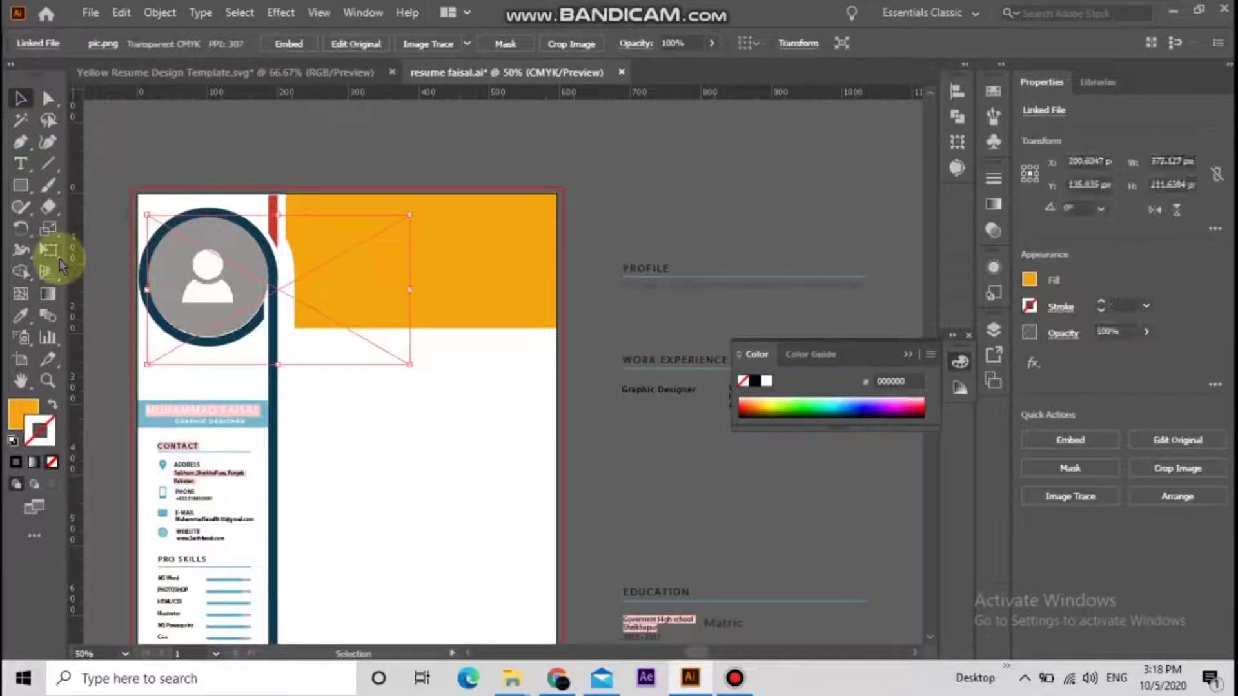
key("Down")
key("Down")
key("Down")
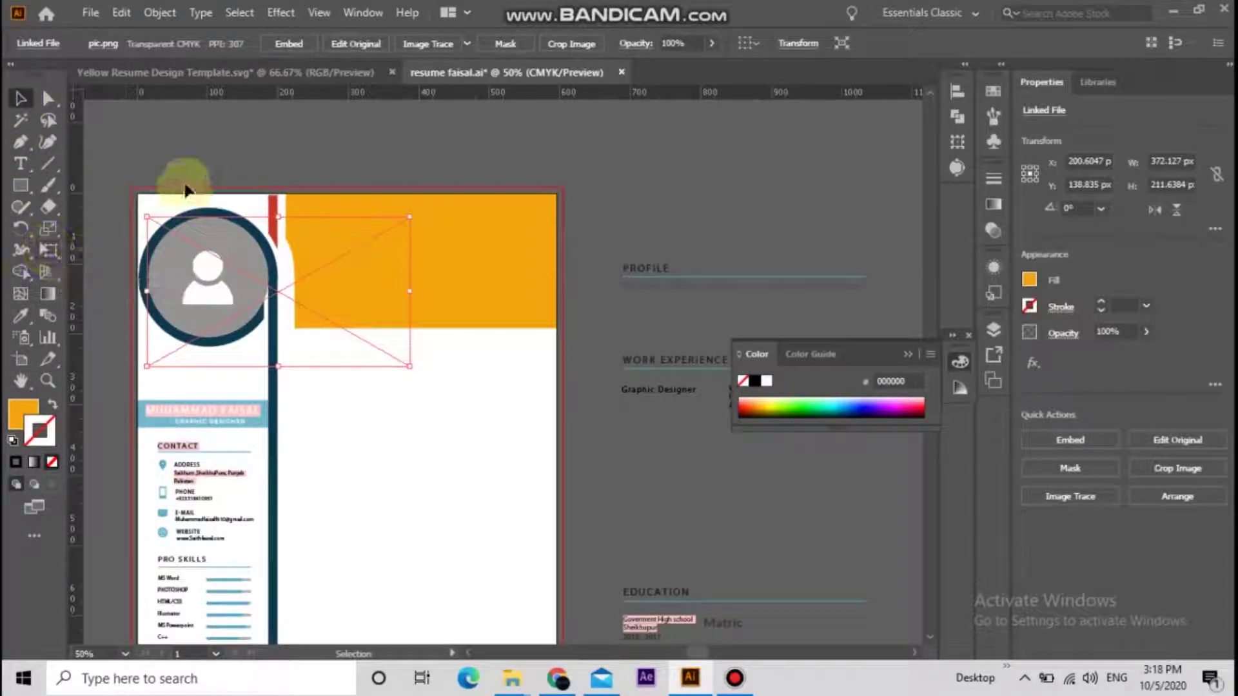
left_click(192, 154)
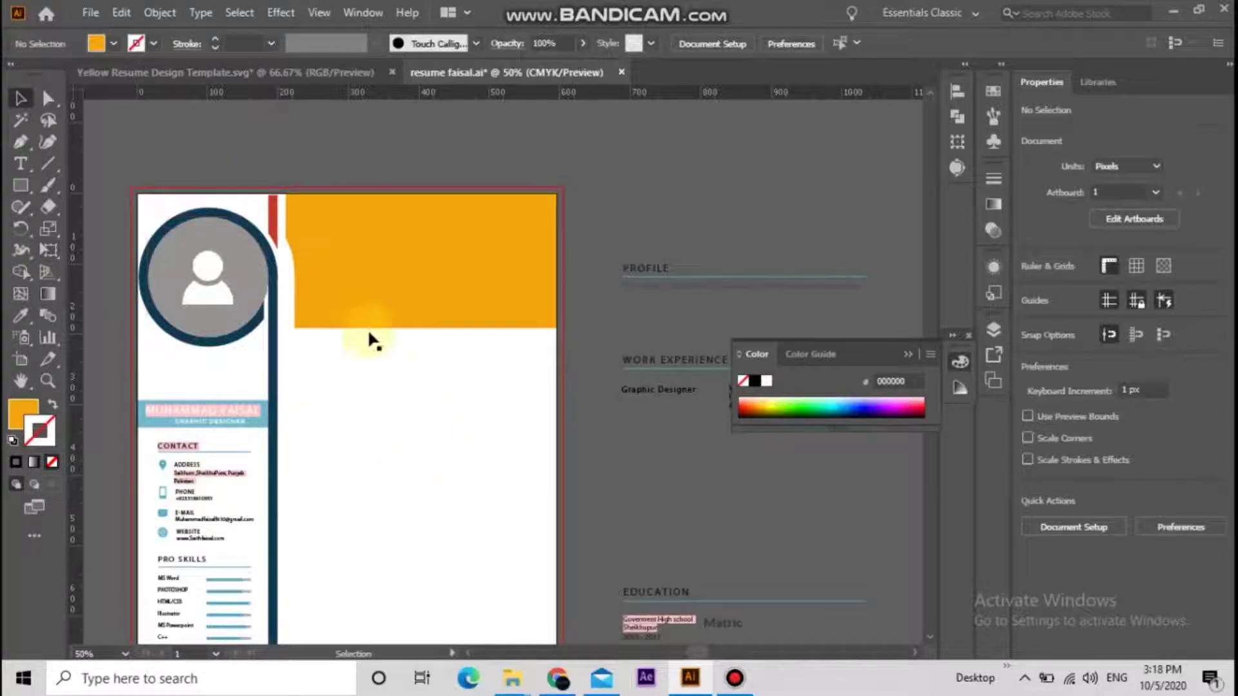
Step: Enlarge the orange header shape toward the divider and downward to about 394 by 197 px
left_click(362, 295)
left_click_drag(286, 263, 285, 263)
left_click_drag(282, 330, 279, 333)
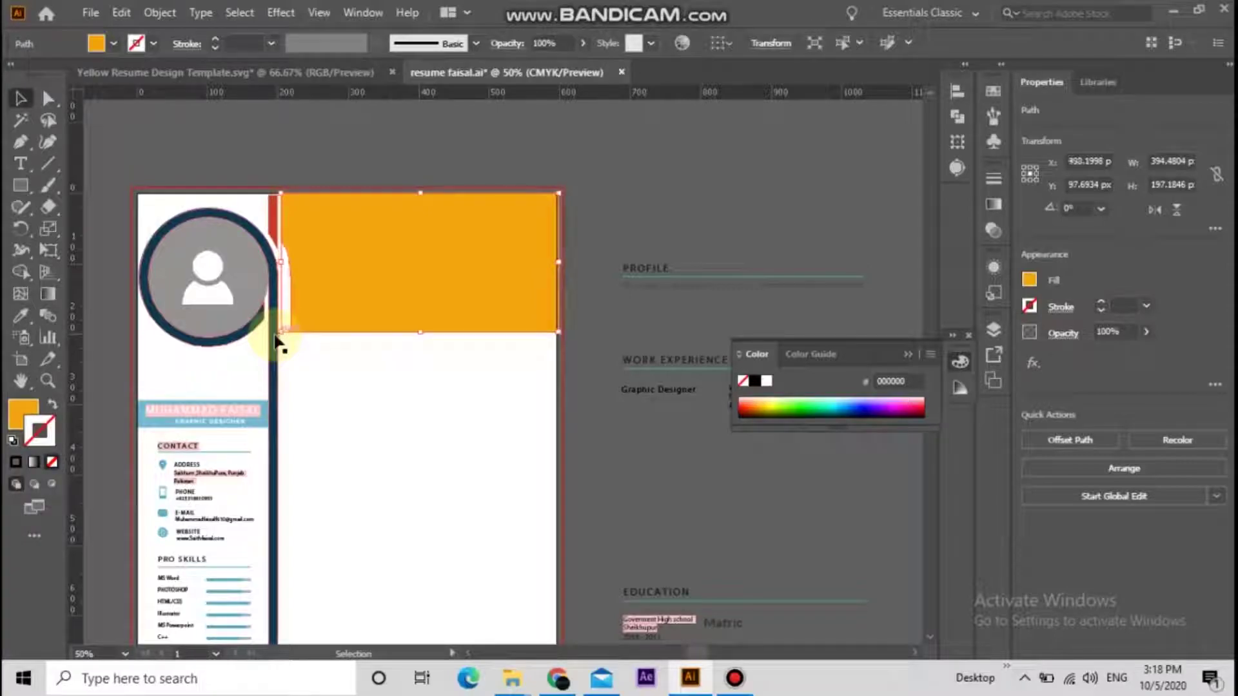
left_click(353, 380)
Step: Move the group with the Profile, Work Experience, Education and Hobbies sections into the white area below the orange header
left_click_drag(615, 442, 608, 338)
left_click(687, 254)
left_click_drag(618, 160, 333, 488)
left_click_drag(333, 481, 331, 467)
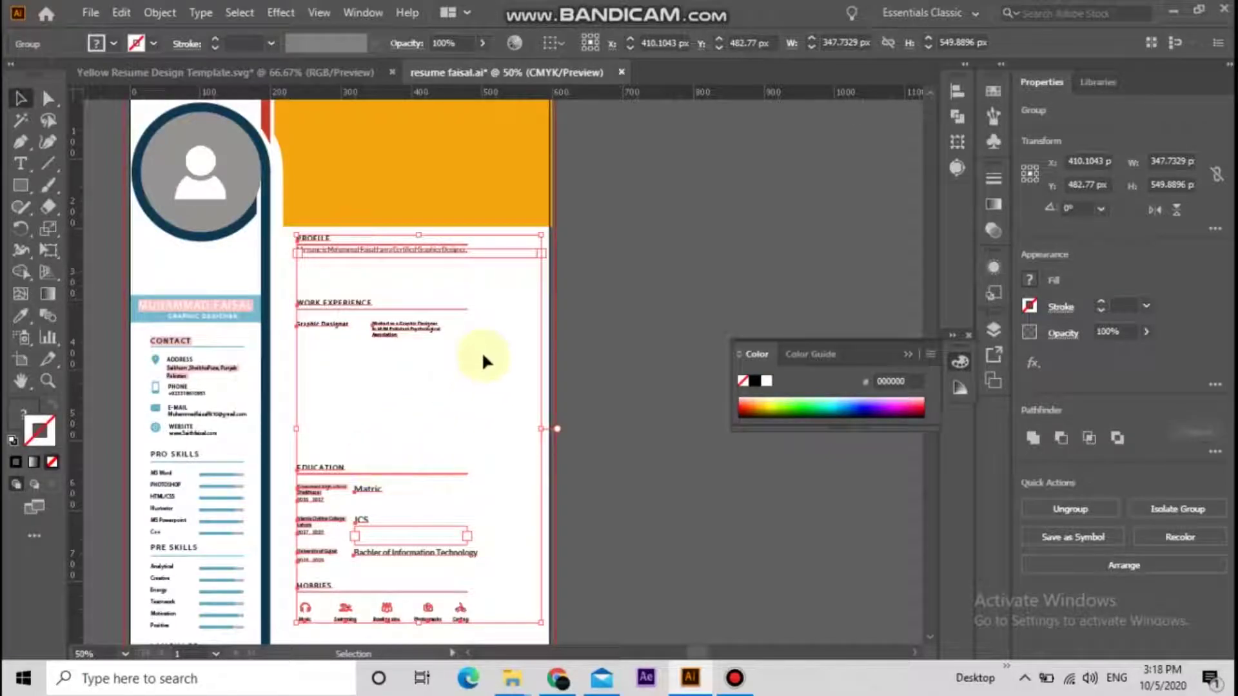
left_click(596, 330)
left_click(556, 677)
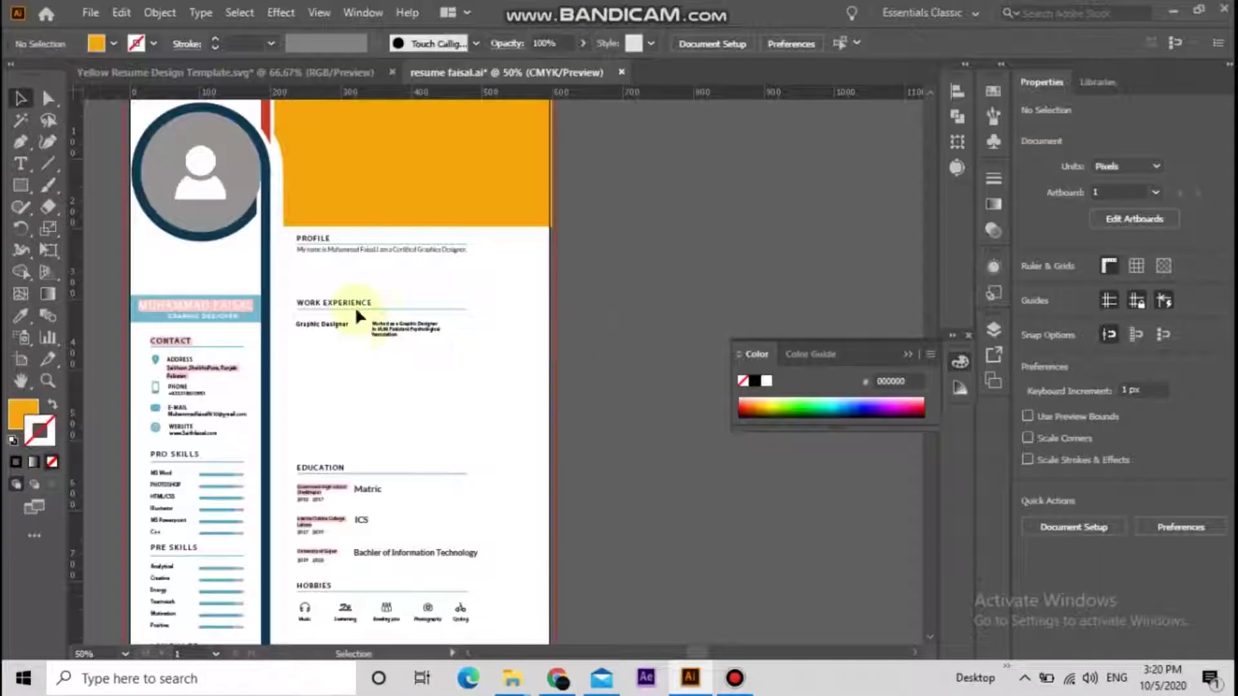
Step: Ungroup the Profile, Work Experience, Education and Hobbies content so the sections can be moved separately
left_click(358, 245)
right_click(358, 244)
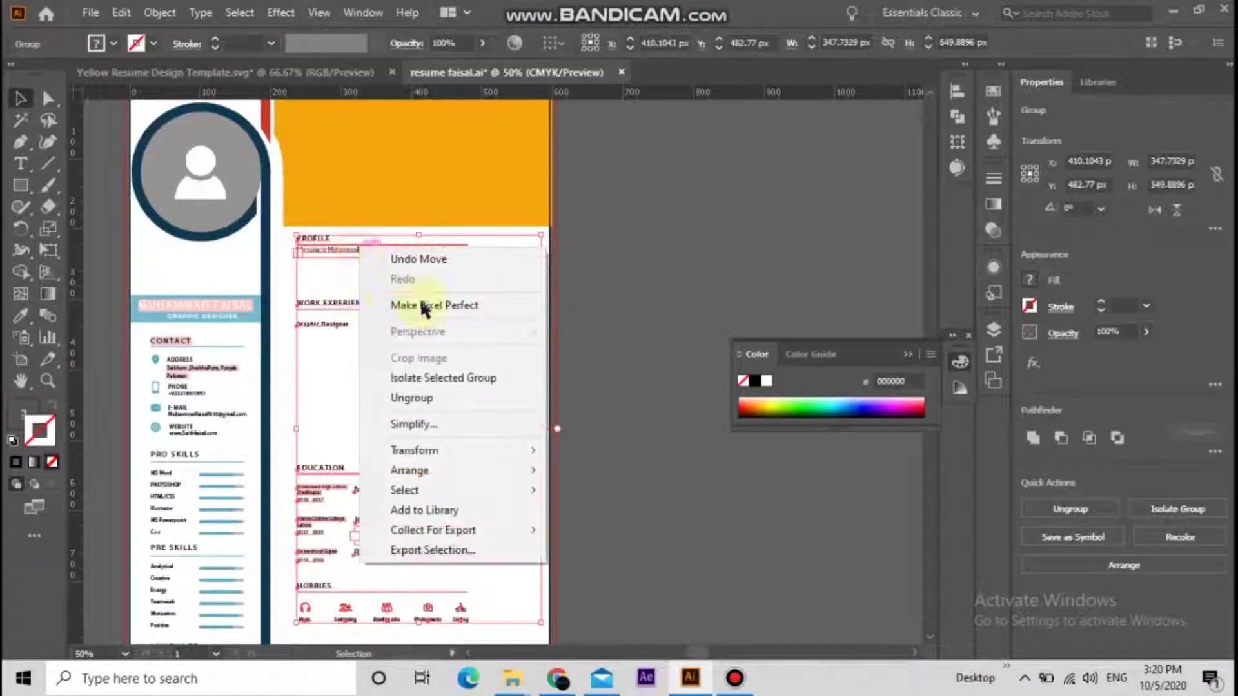
left_click(412, 398)
left_click(388, 354)
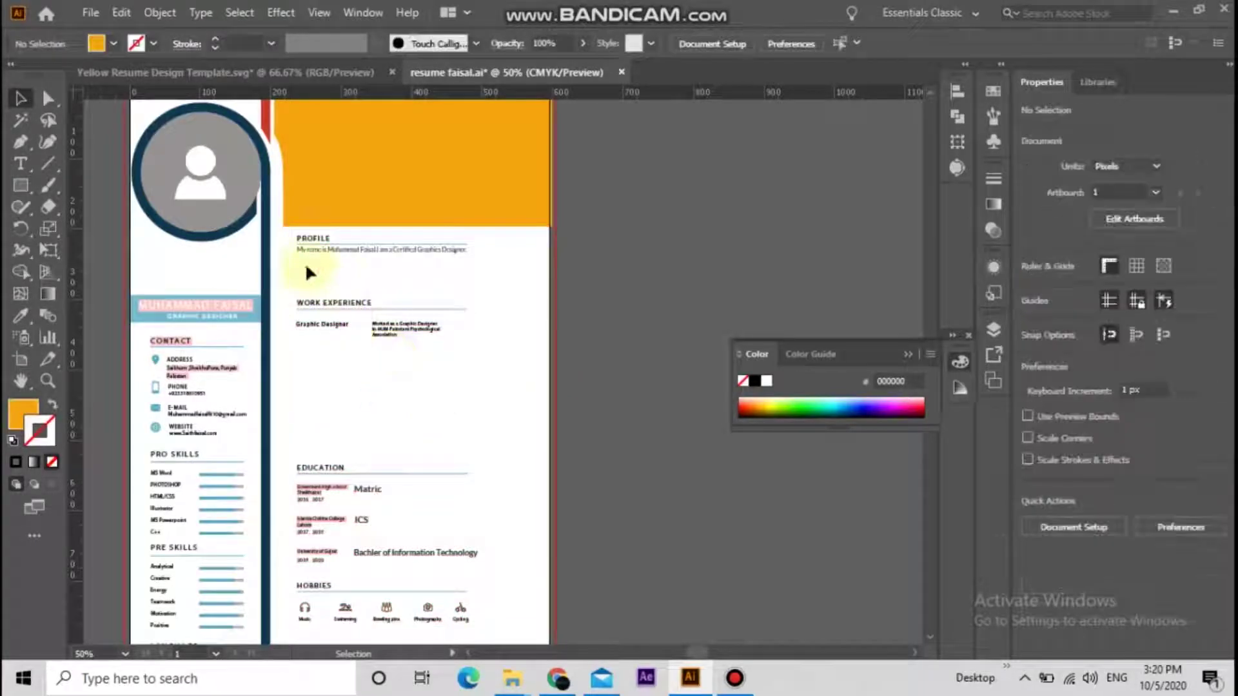
Step: Move the Profile heading, line and text, together with the profile picture, toward the empty area beyond the artboard's right edge
left_click(455, 249)
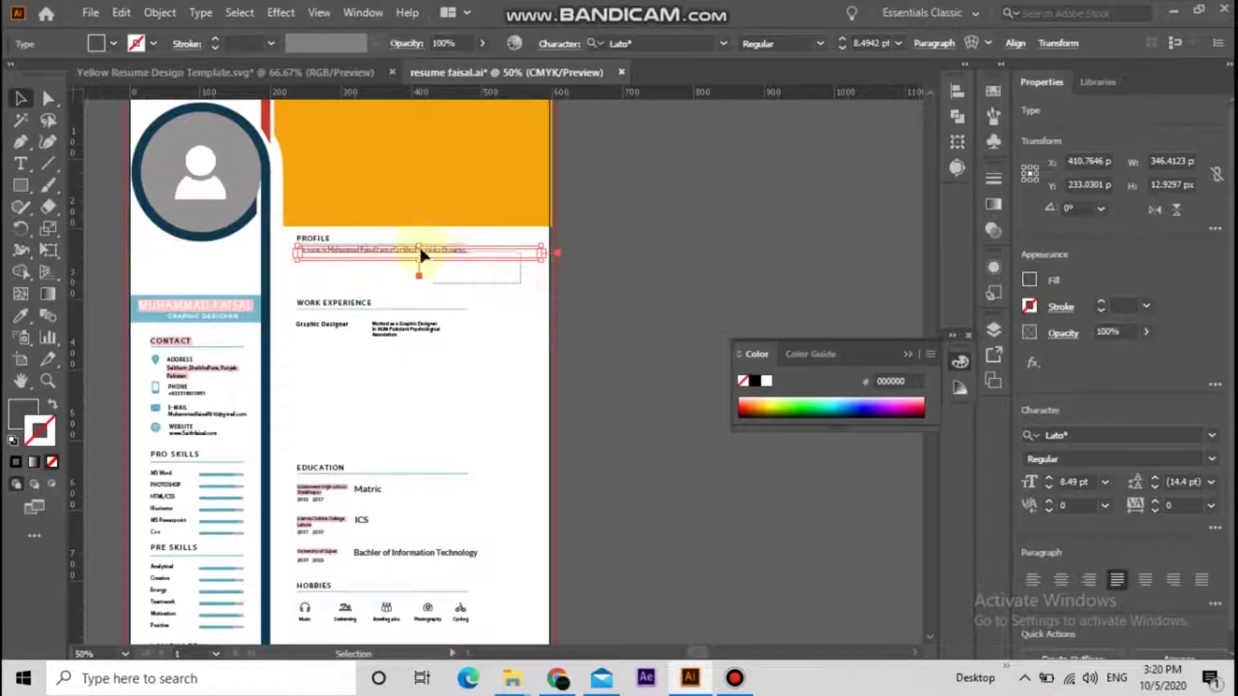
left_click(321, 241, "shift")
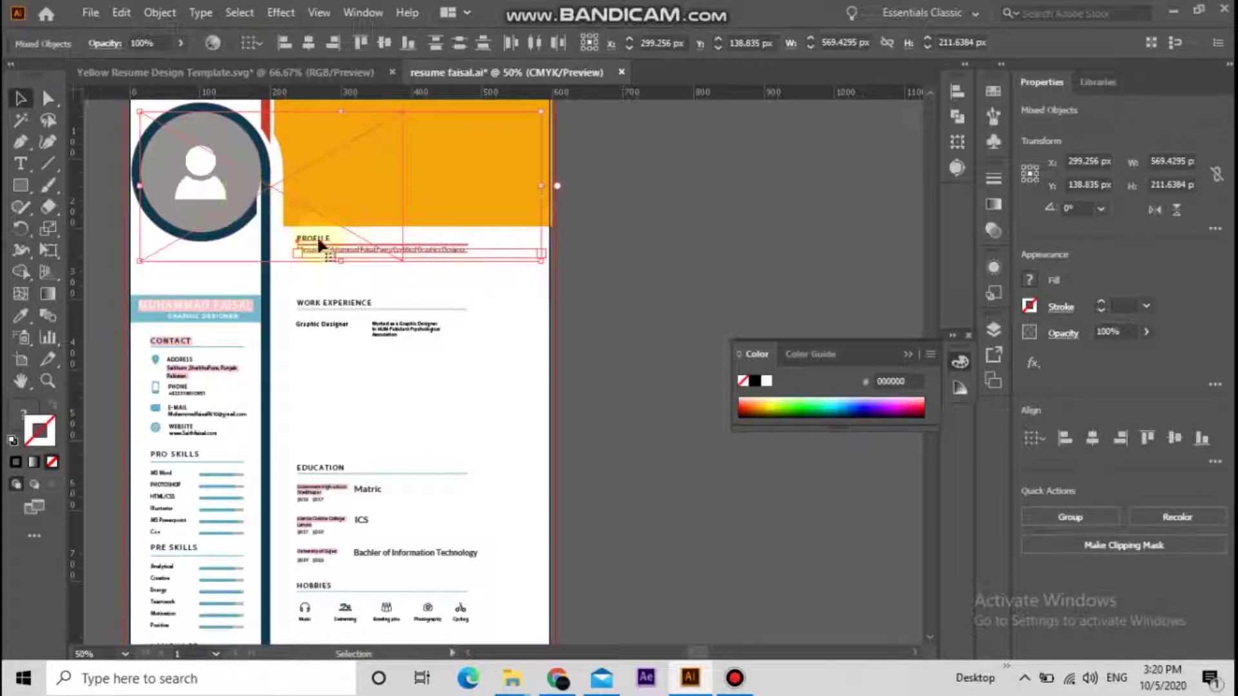
left_click_drag(219, 193, 570, 235)
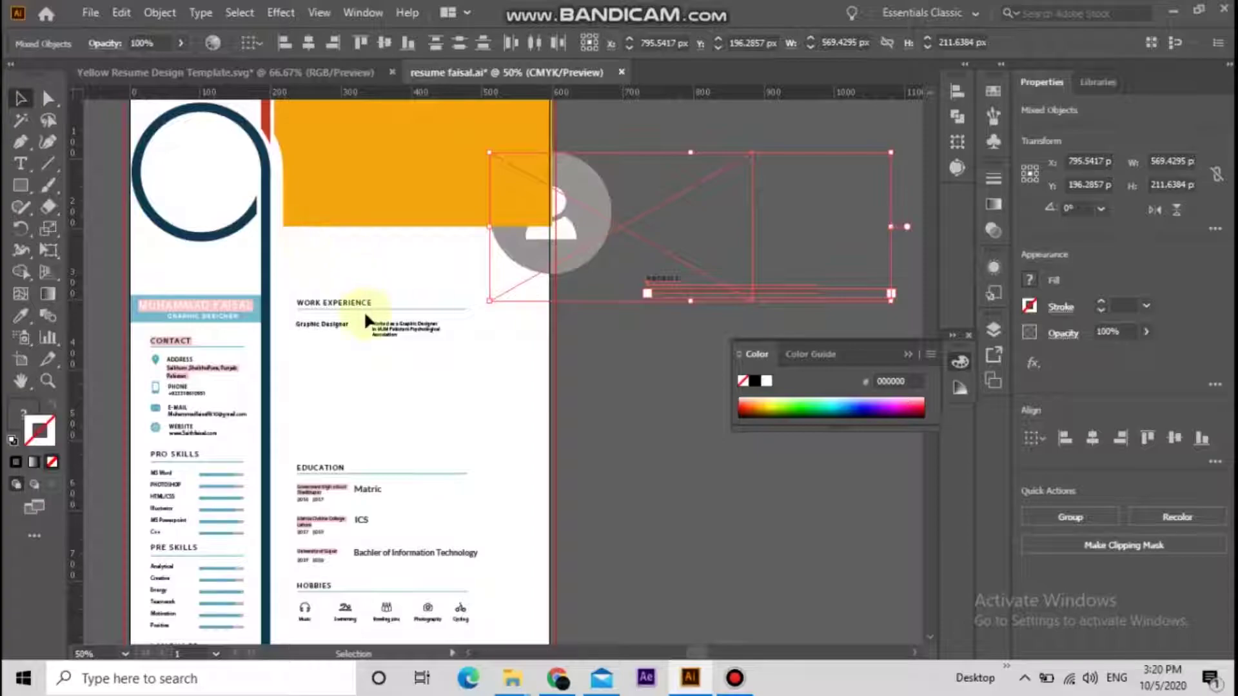
left_click(597, 404)
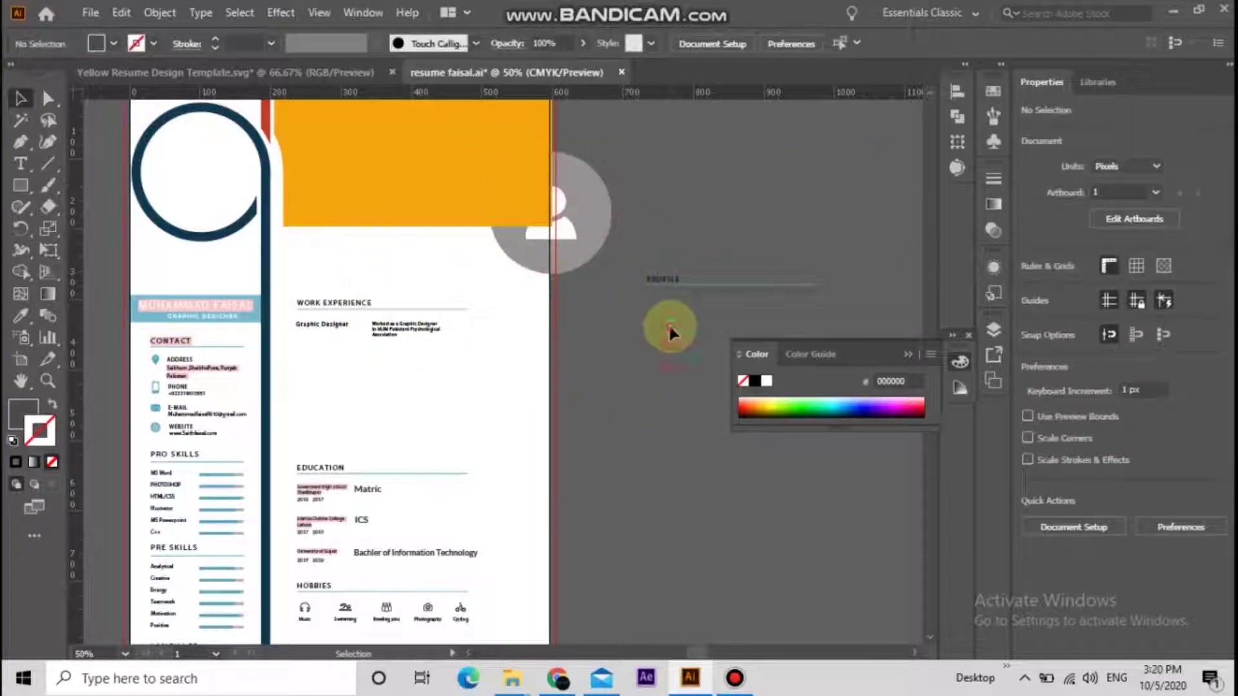
Step: Move the profile picture back inside the circle ring
left_click(682, 242)
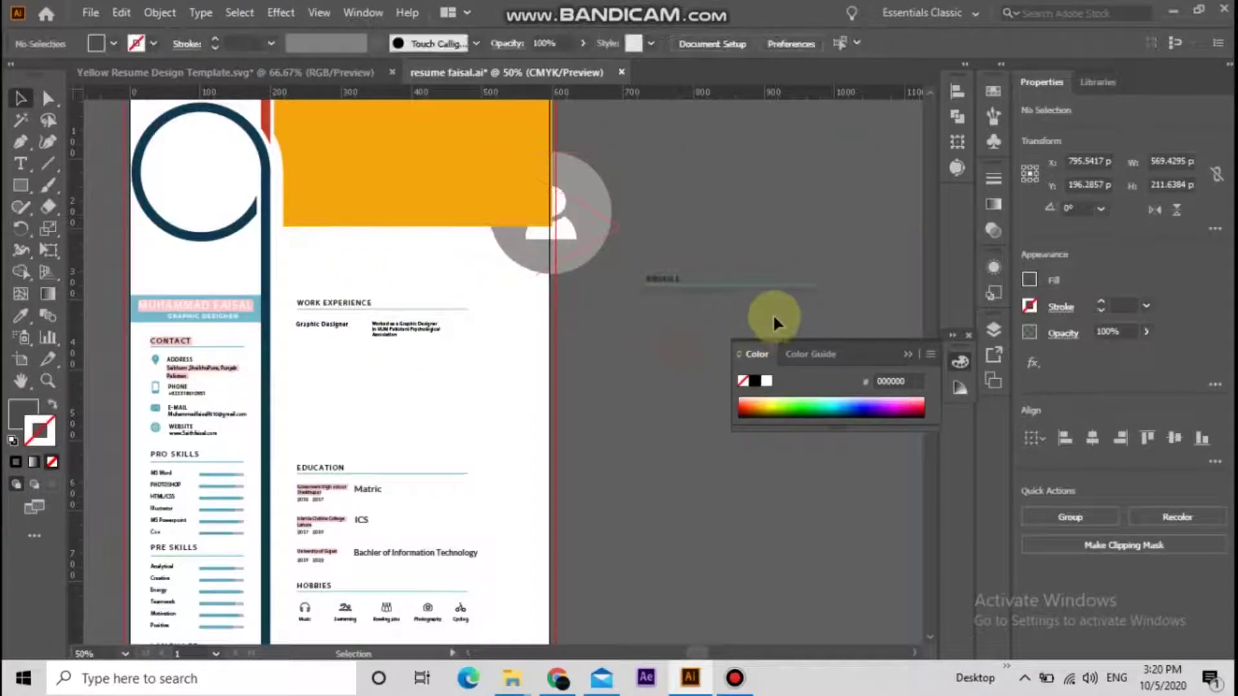
left_click(587, 236)
left_click_drag(587, 236, 237, 235)
Step: Group the Profile heading, line and text, and move the group onto the orange header
left_click(695, 288)
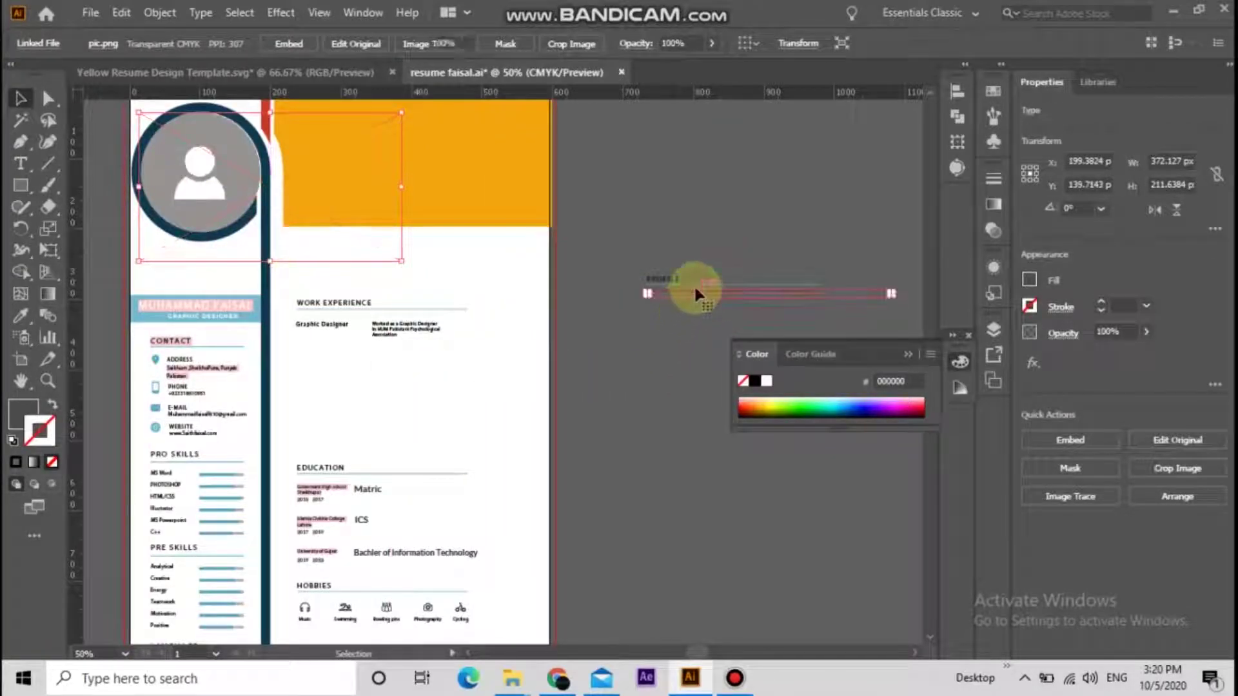
left_click_drag(640, 264, 685, 333)
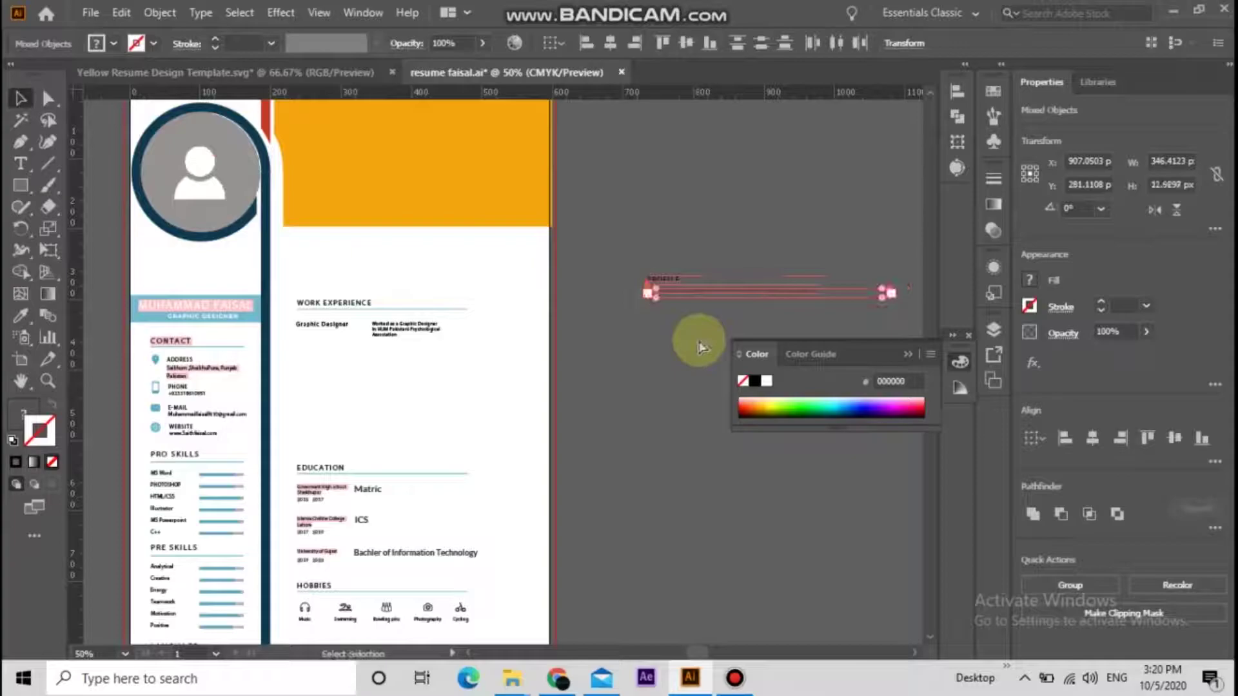
key("ctrl+g")
left_click_drag(830, 297, 470, 323)
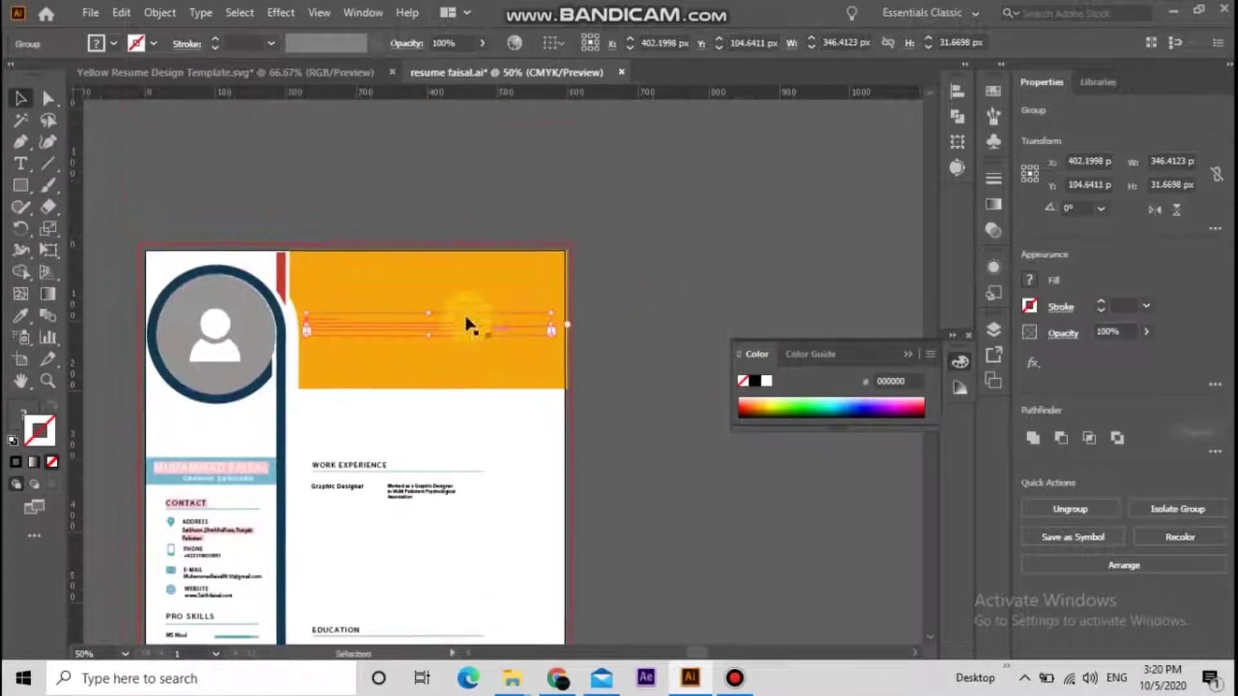
Step: Bring the Profile group to the front so it lies above the orange header
right_click(464, 325)
mouse_move(606, 552)
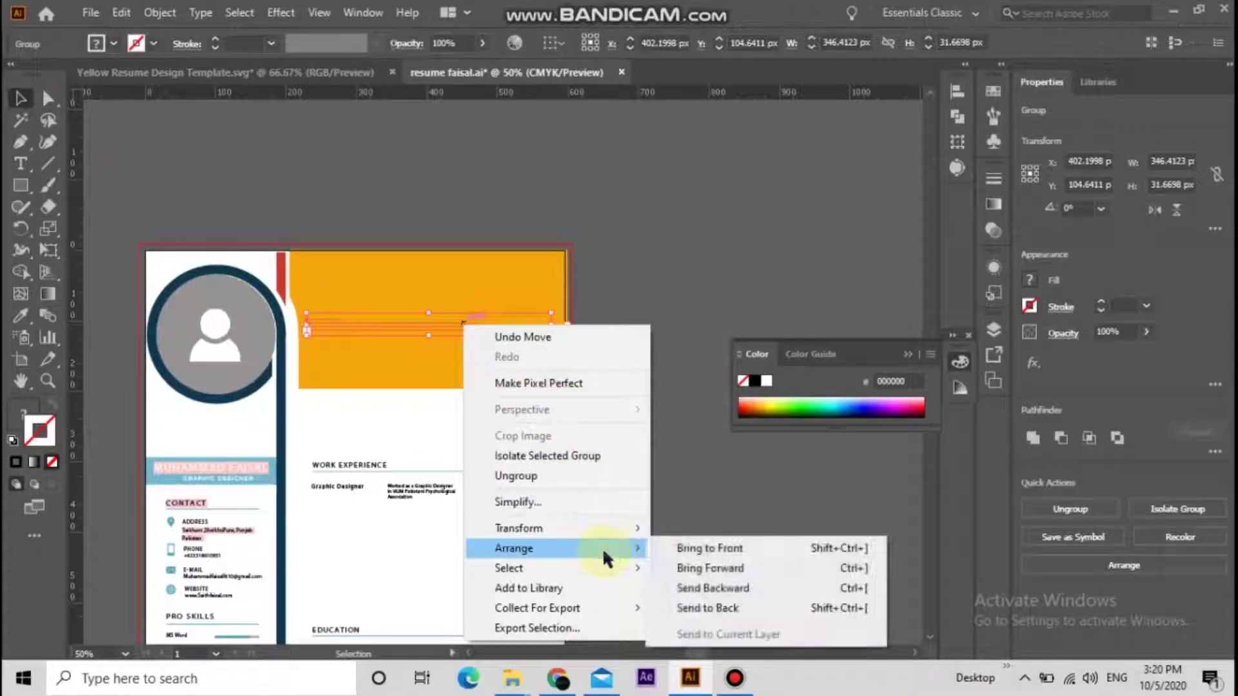
left_click(709, 548)
left_click(685, 448)
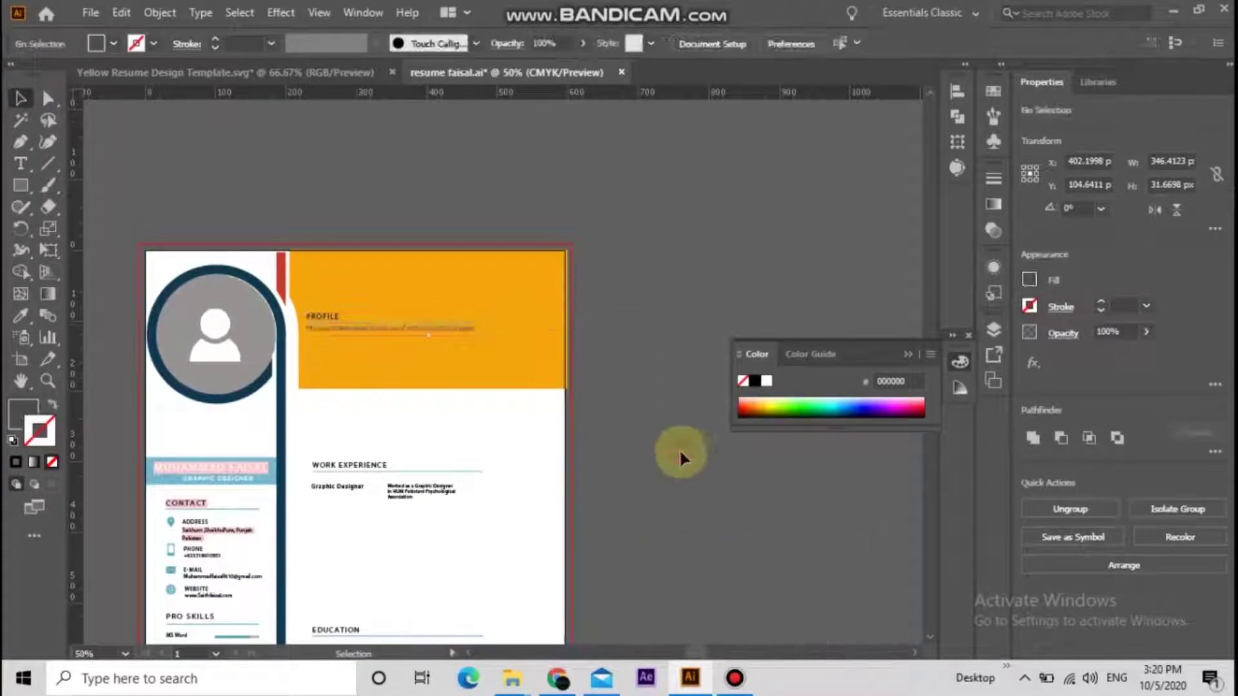
Step: Enlarge the Profile group slightly and move it to the upper-left area of the orange header
left_click(396, 316)
left_click_drag(551, 335, 589, 404)
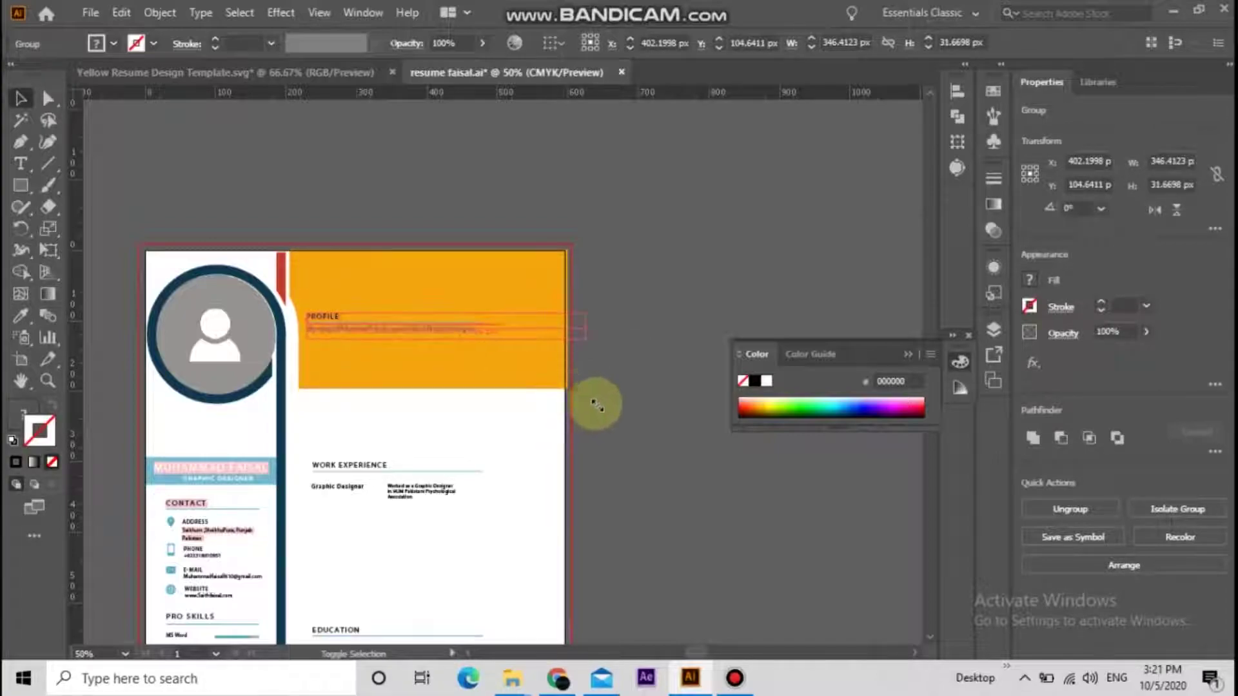
left_click(415, 341)
left_click_drag(413, 335, 404, 277)
left_click(656, 368)
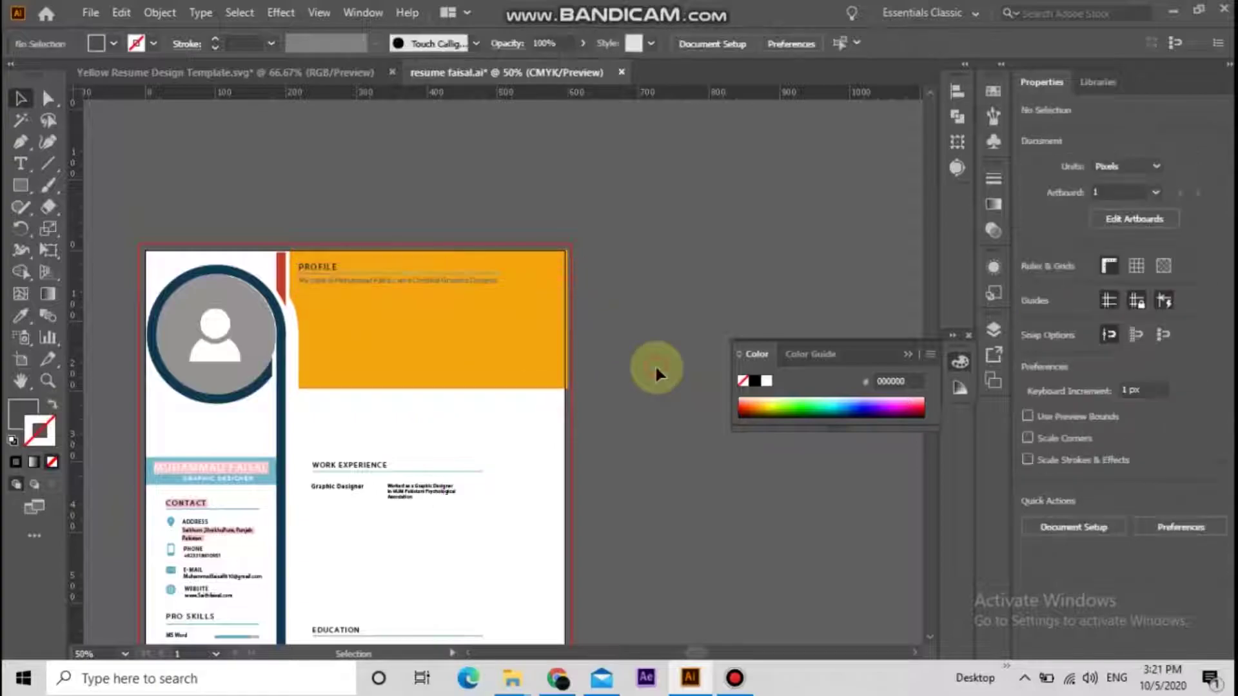
Step: Move the Work Experience heading, line and texts onto the lower part of the orange header and group them
left_click(438, 491)
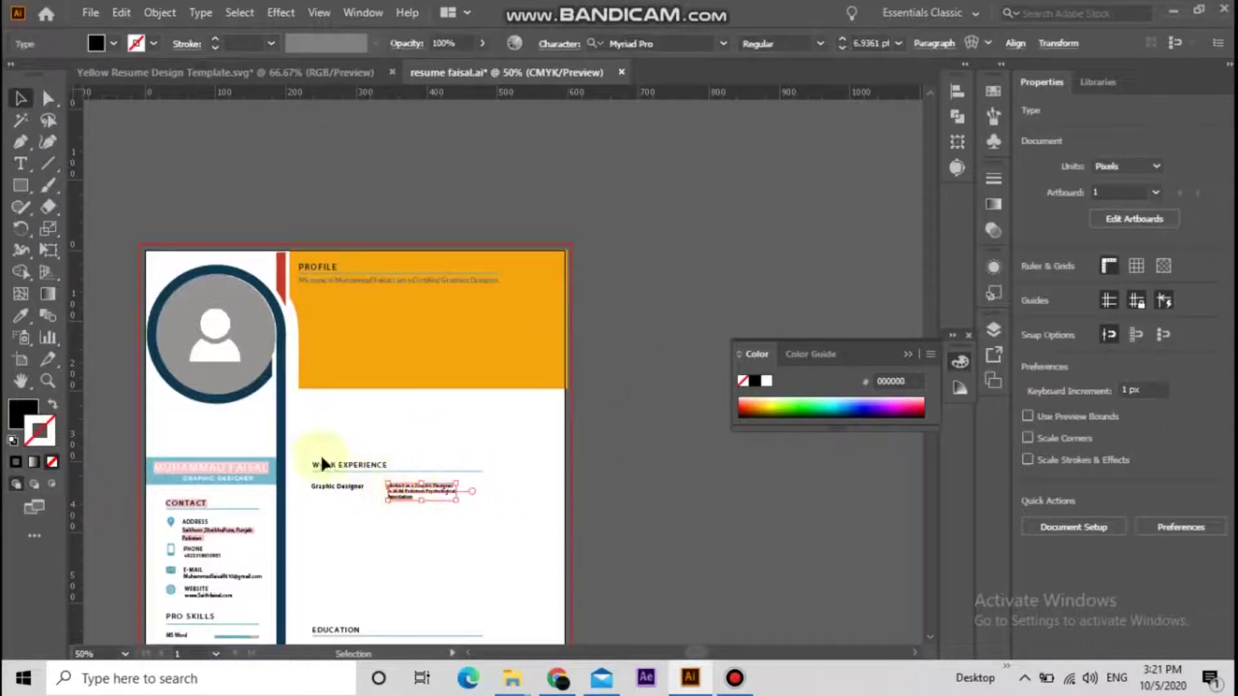
left_click(440, 498)
left_click_drag(423, 496, 425, 381)
key("ctrl+g")
Step: Bring the Work Experience group to the front and shift it up and left beneath the Profile text
right_click(423, 381)
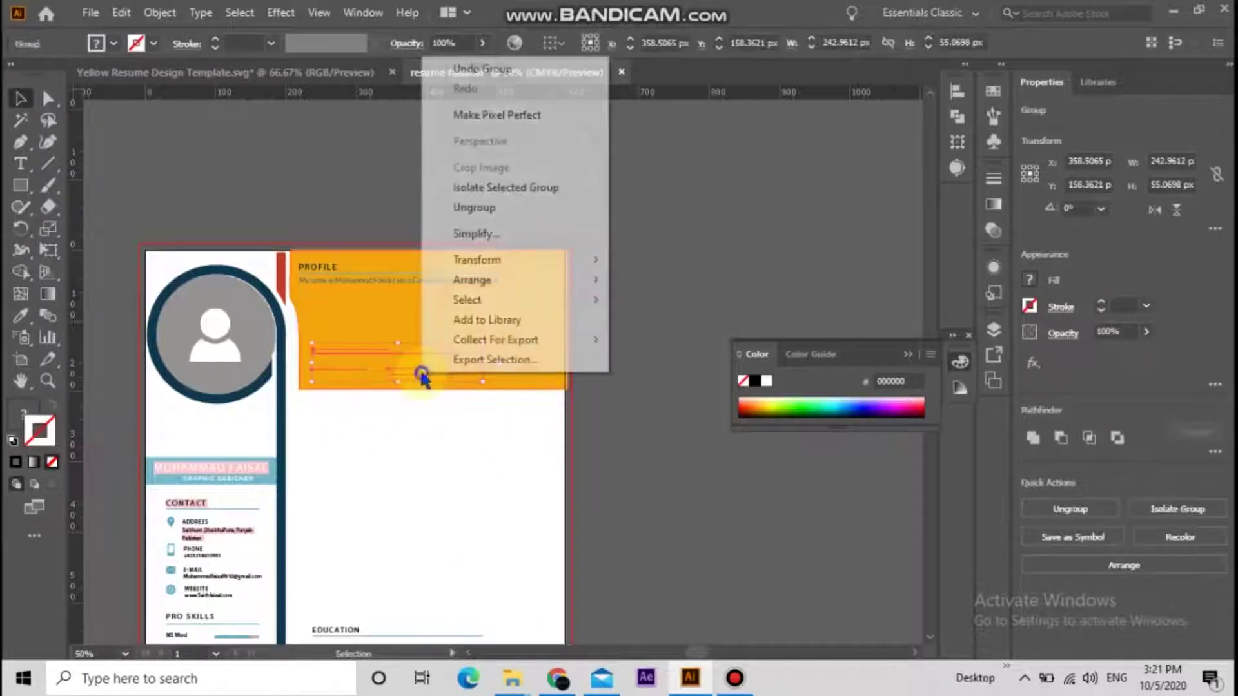
mouse_move(554, 283)
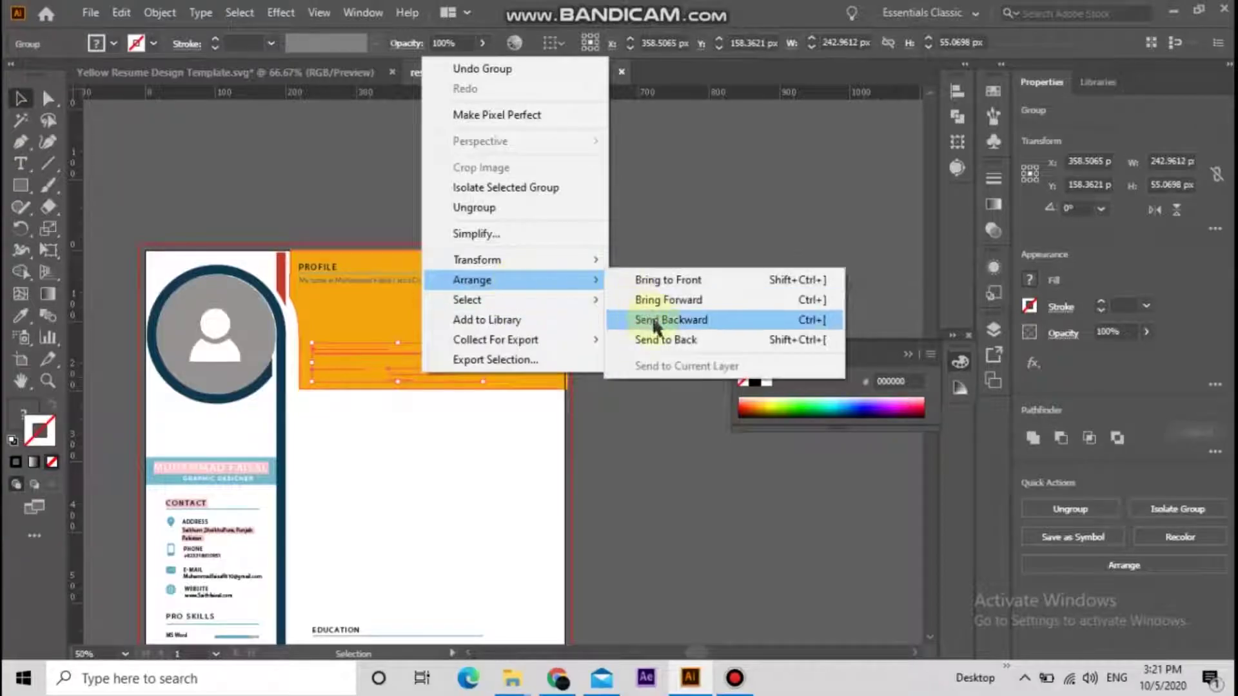
left_click(651, 280)
left_click(616, 331)
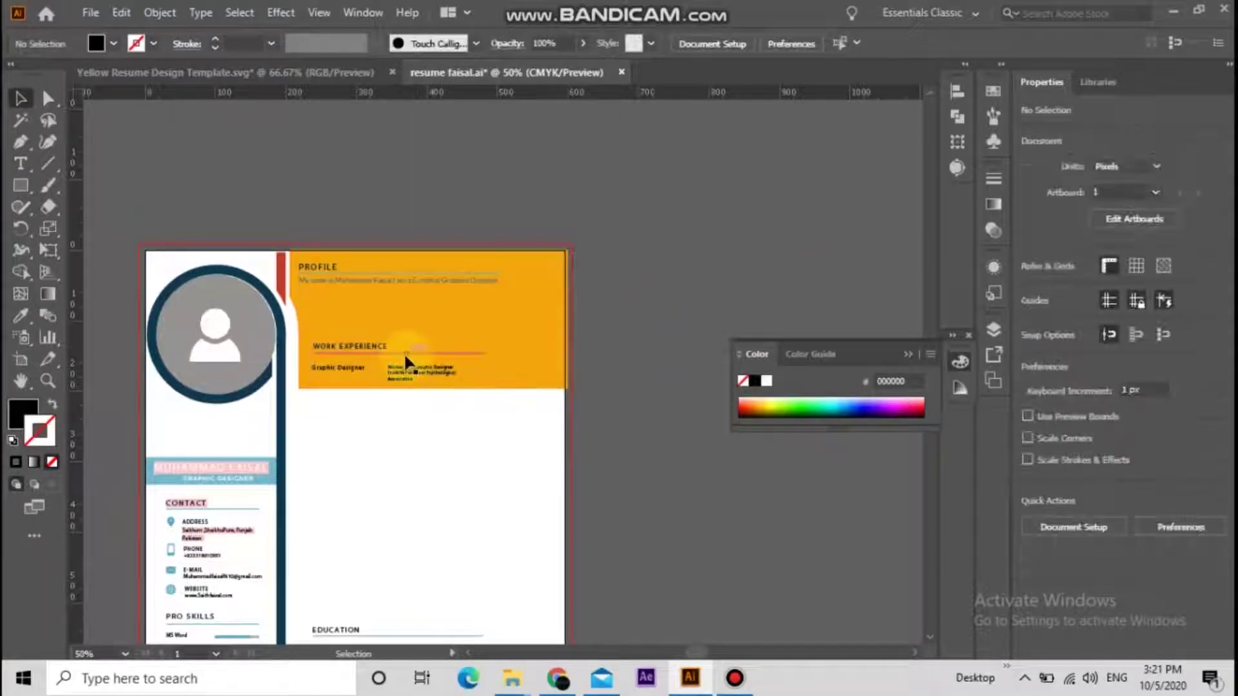
left_click_drag(376, 358, 362, 340)
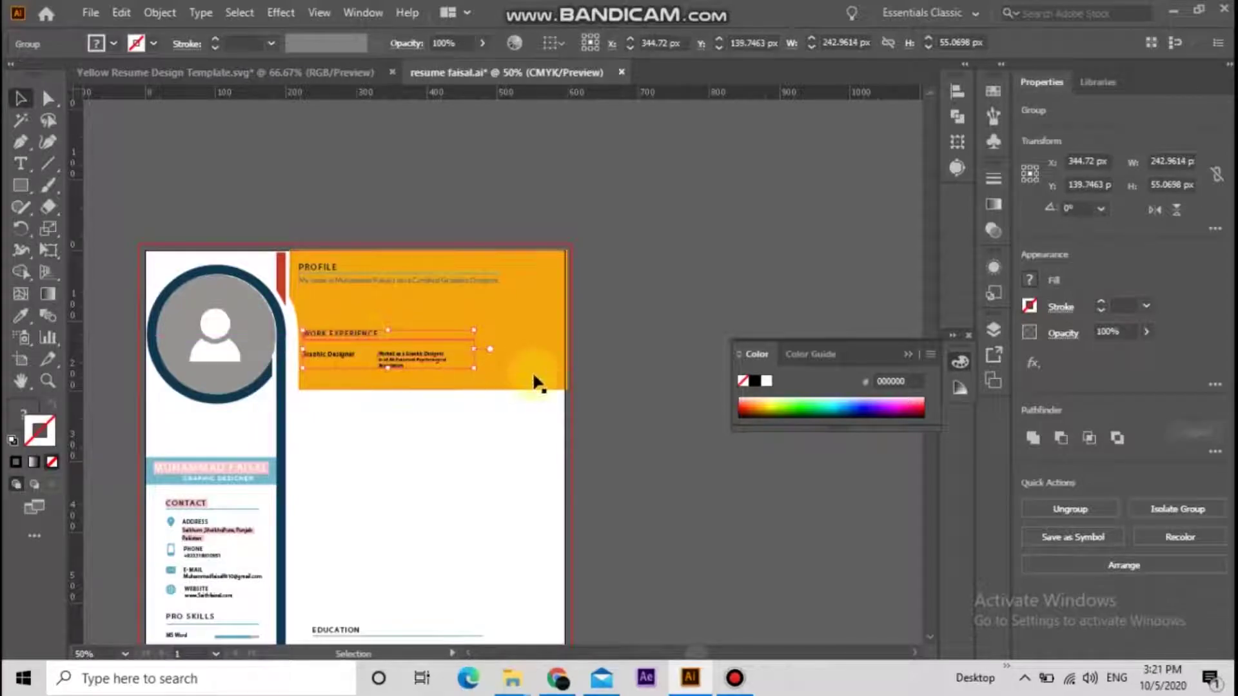
Step: Group the Education and Hobbies content and enlarge it to about 368 × 324 px to fill the width beside the divider
left_click(599, 367)
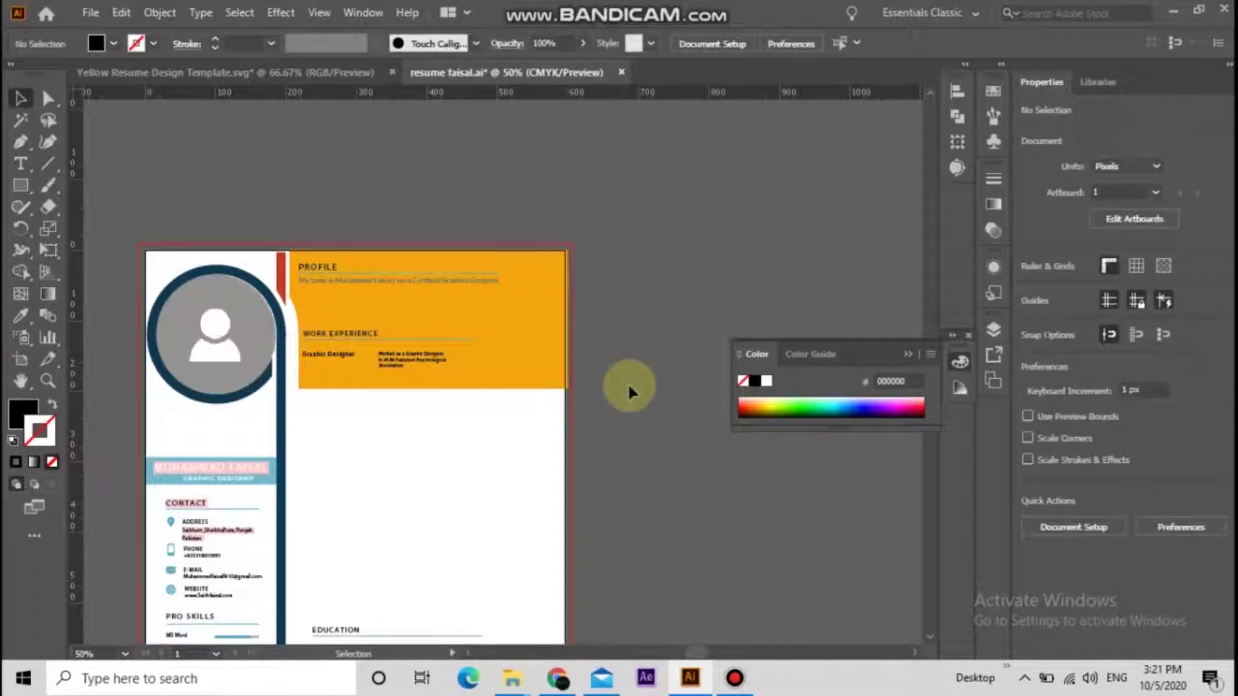
scroll(630, 380, "down", 4)
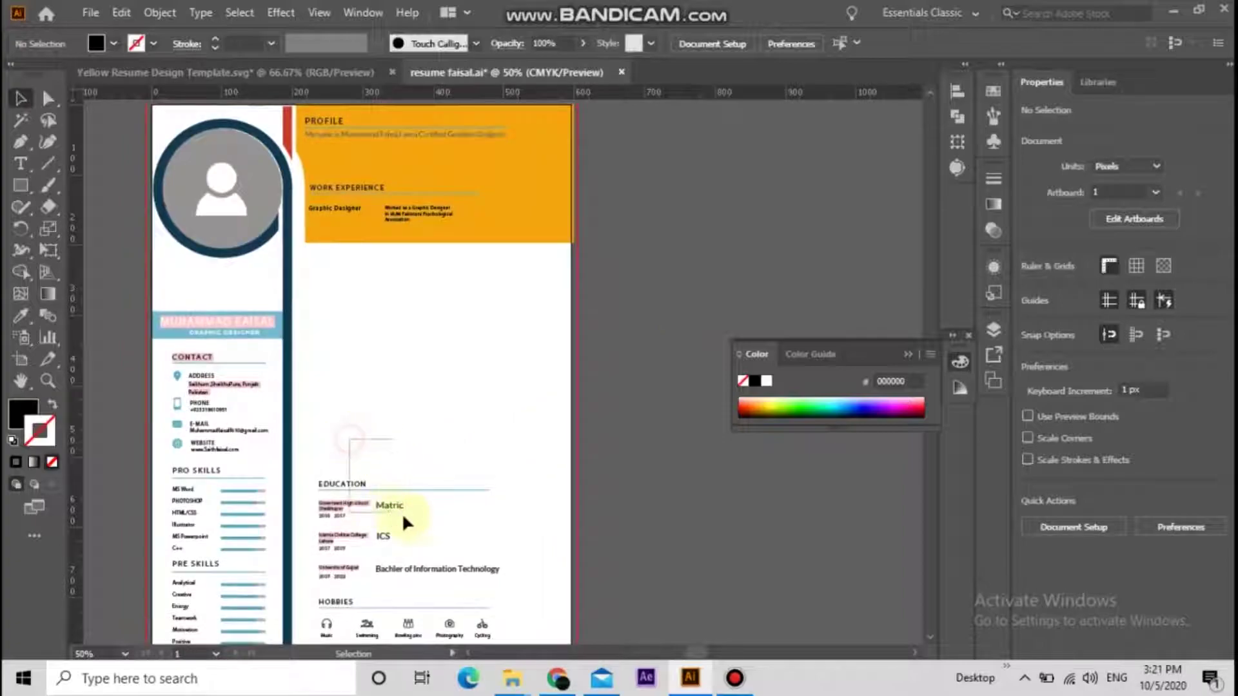
left_click_drag(455, 584, 477, 635)
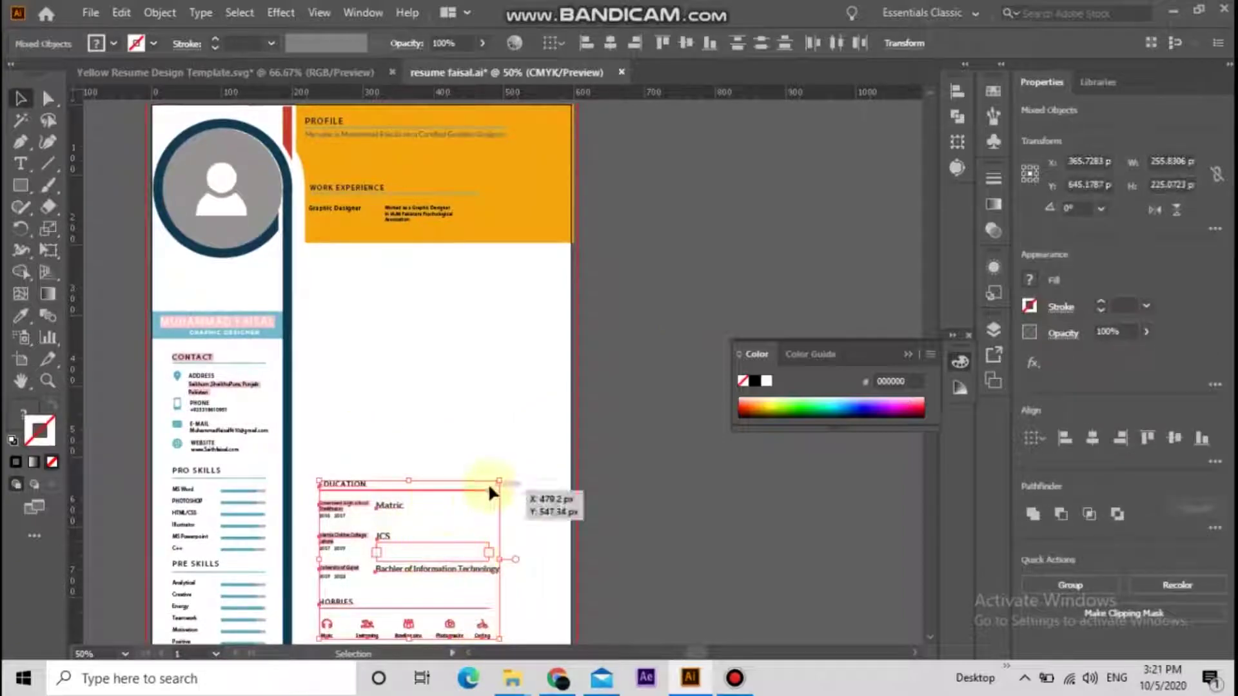
key("ctrl+g")
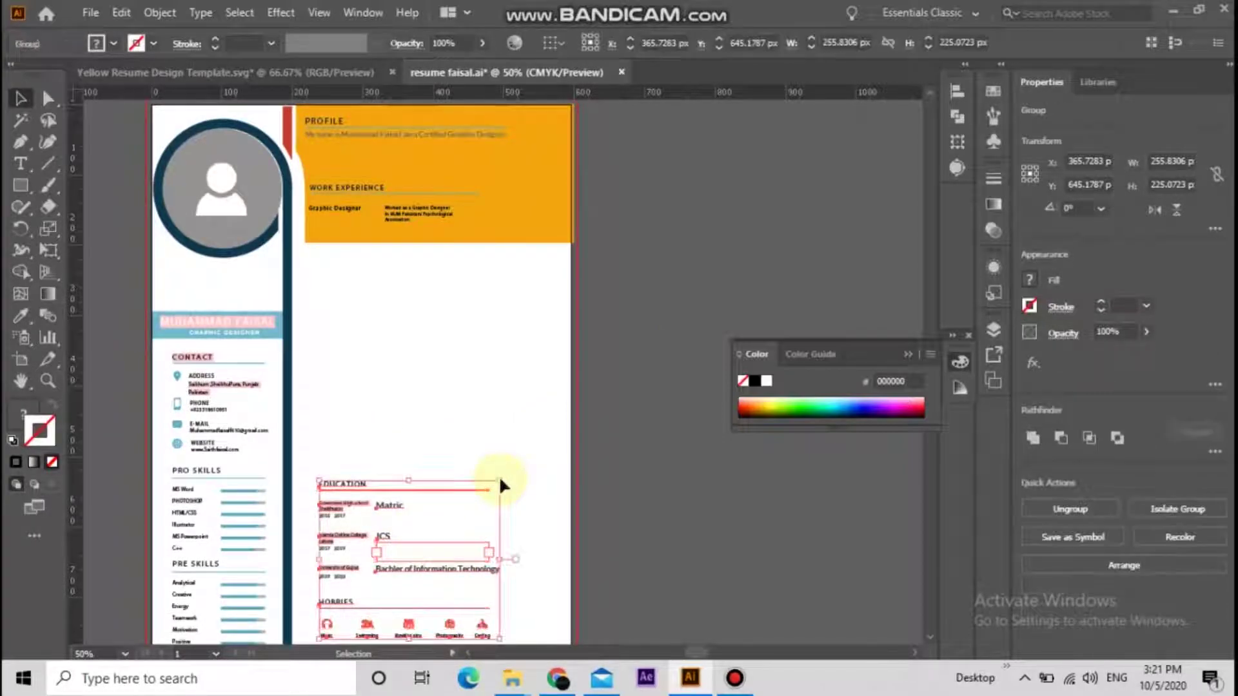
left_click_drag(500, 481, 561, 332)
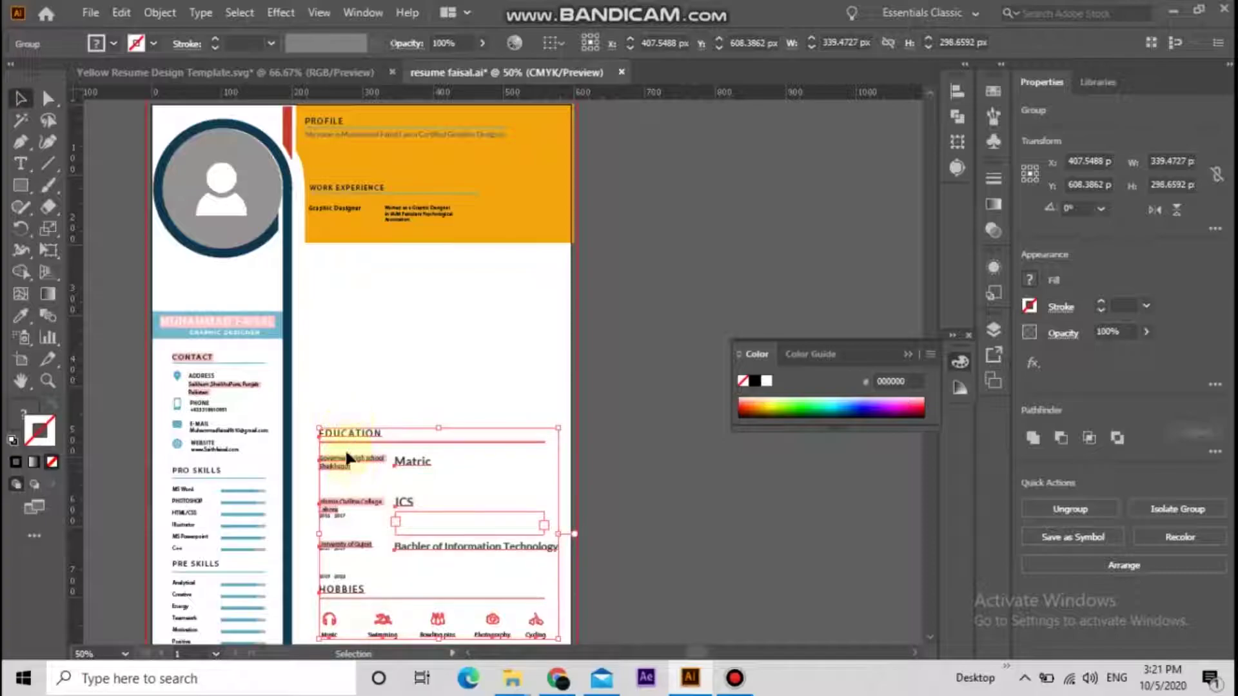
left_click_drag(320, 426, 299, 364)
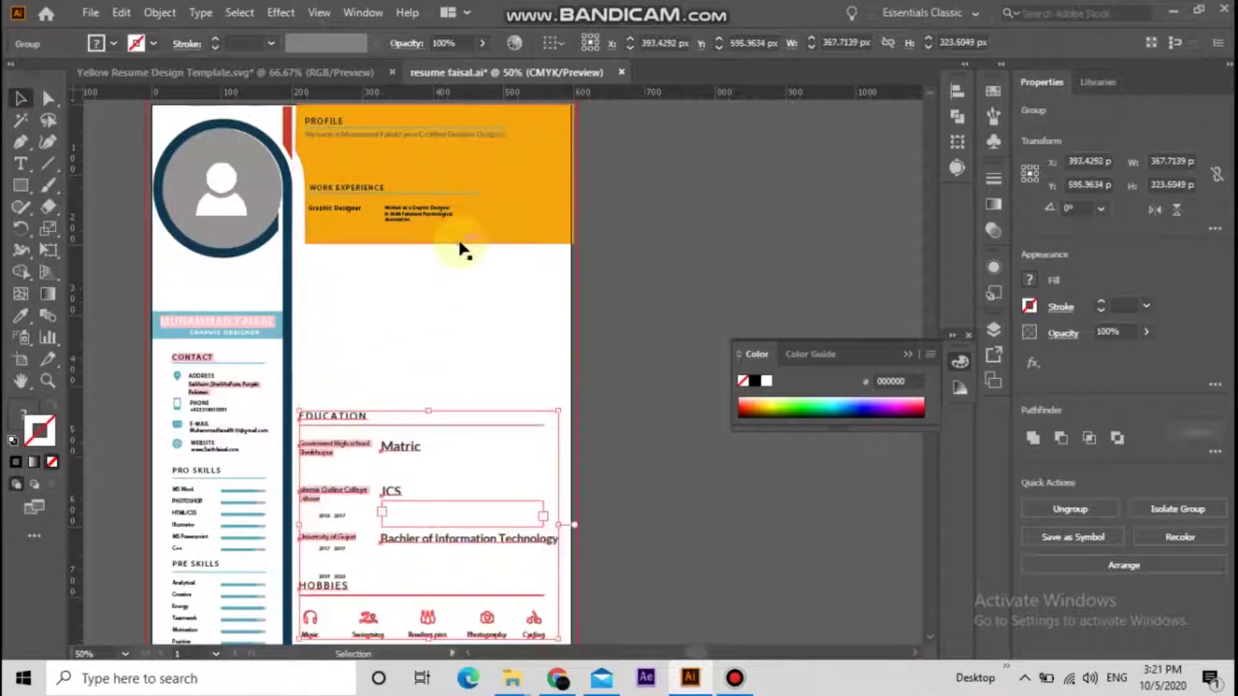
Step: Try to extend the orange header's lower edge downward beneath the Work Experience text
left_click(459, 240)
left_click_drag(438, 243, 434, 317)
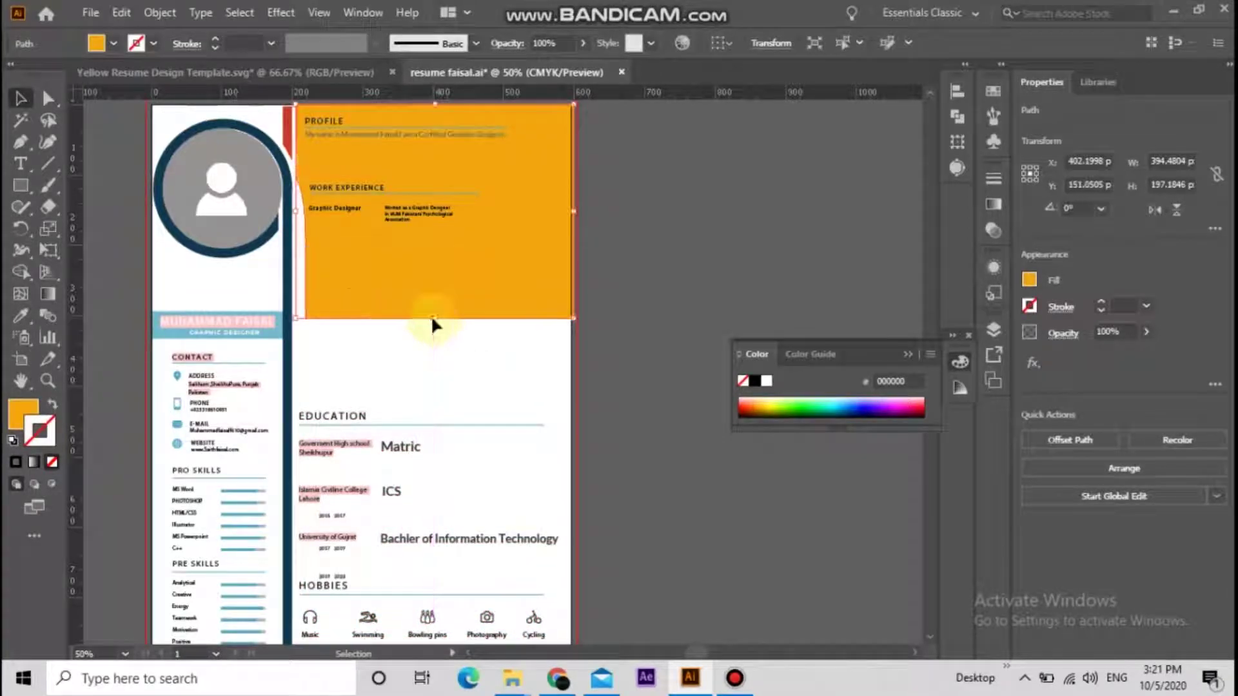
key("ctrl+z")
left_click(595, 320)
left_click_drag(663, 466, 705, 449)
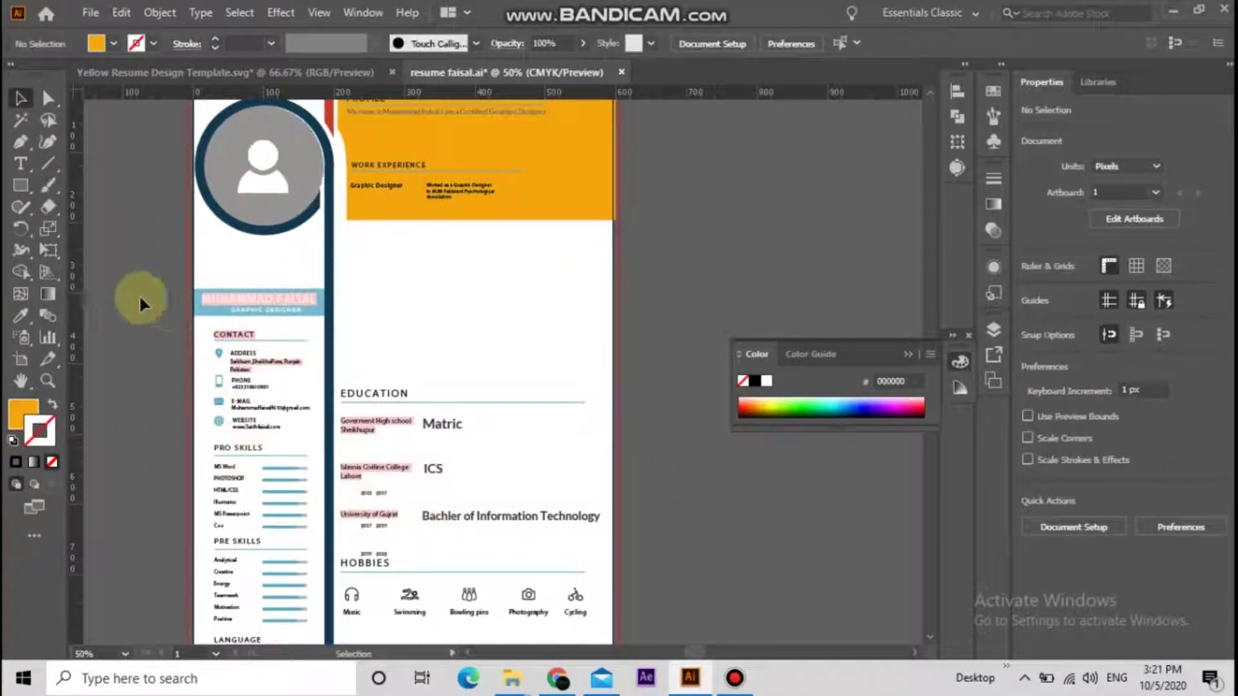
left_click(239, 194)
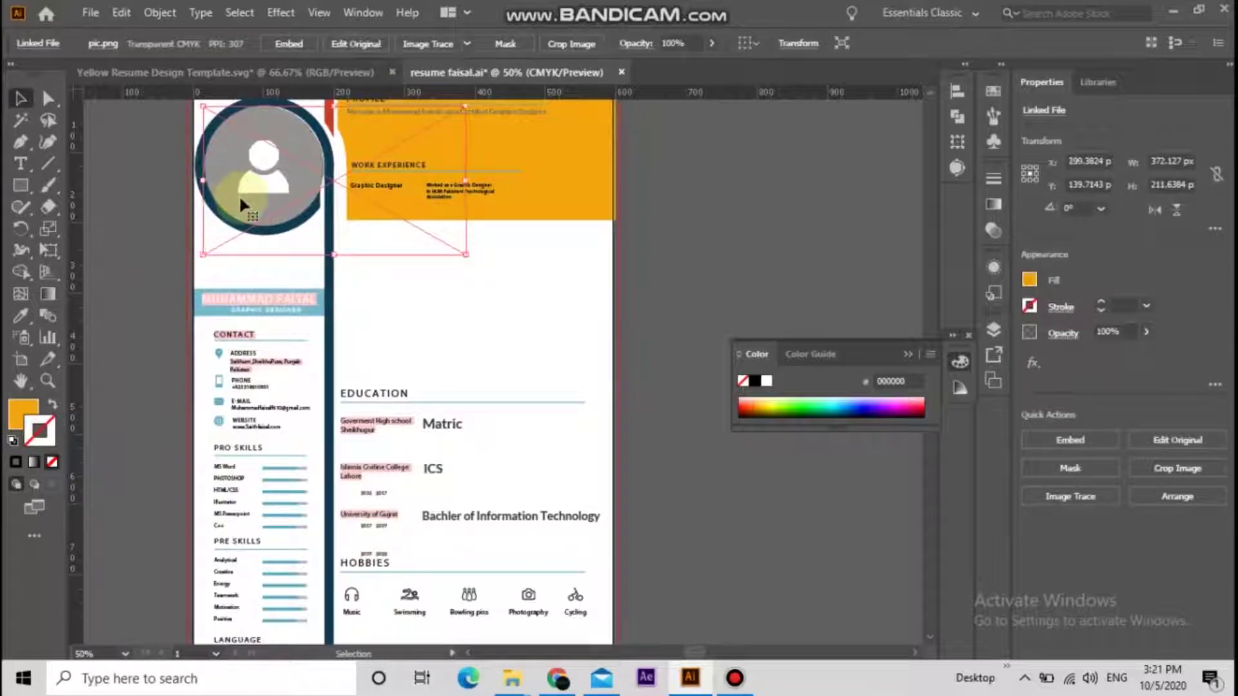
left_click(669, 271)
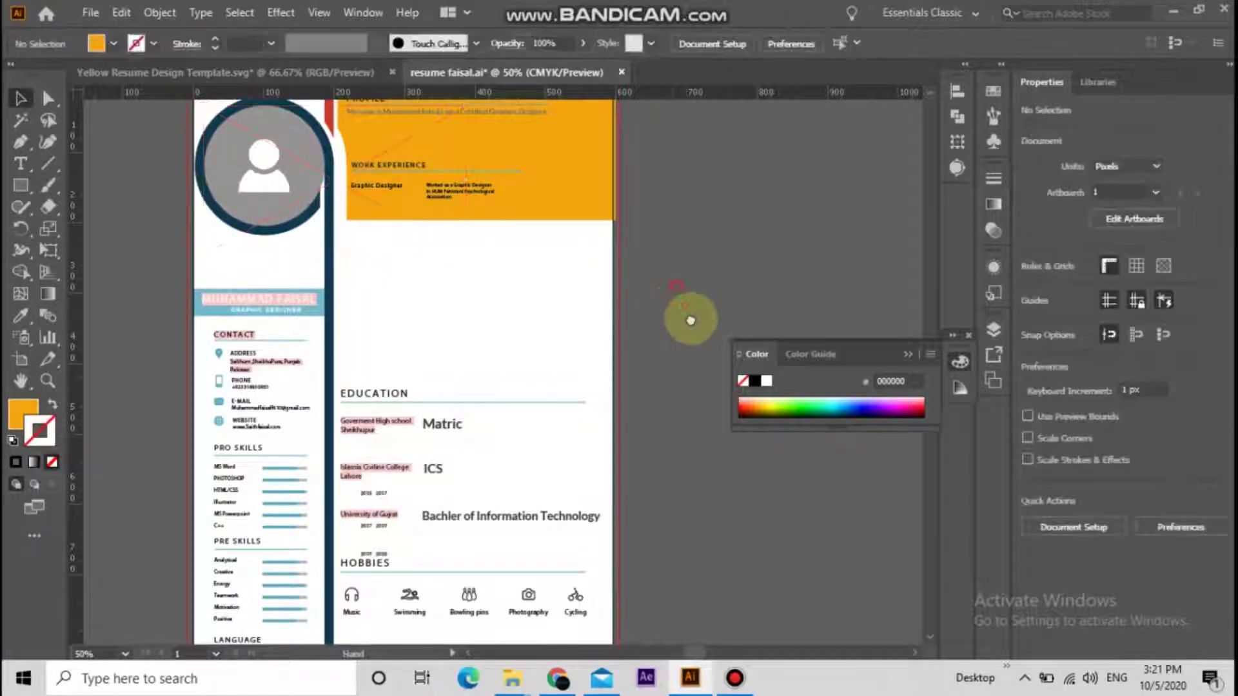
Step: Draw a rectangle covering the whole page, about 595 × 843 px, and fill it with off-white F9F9F9
left_click_drag(684, 303, 722, 399)
left_click(21, 186)
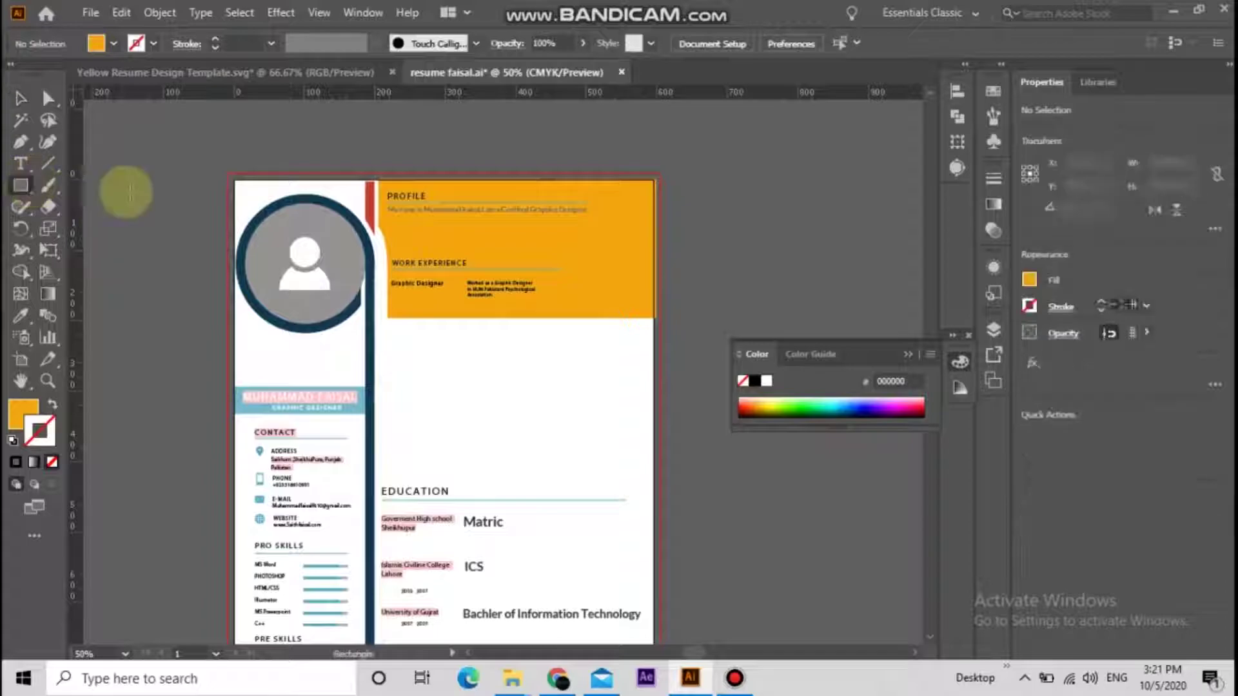
left_click_drag(230, 175, 654, 567)
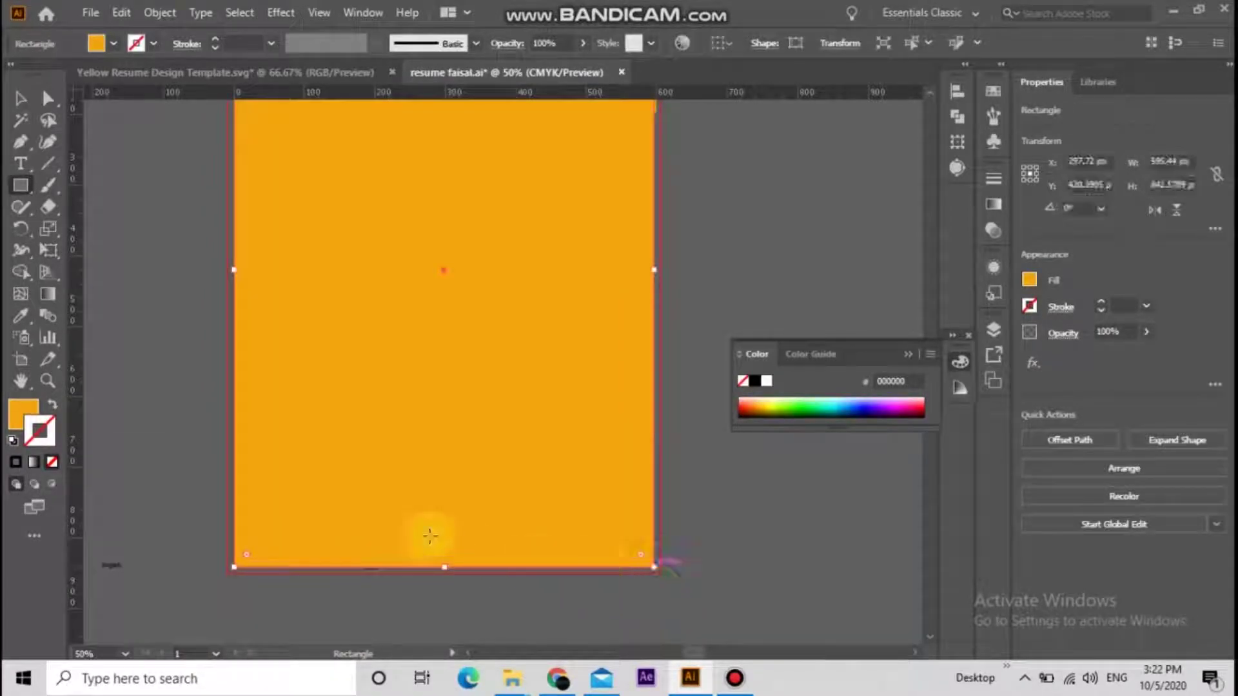
double_click(24, 423)
left_click_drag(442, 277, 379, 223)
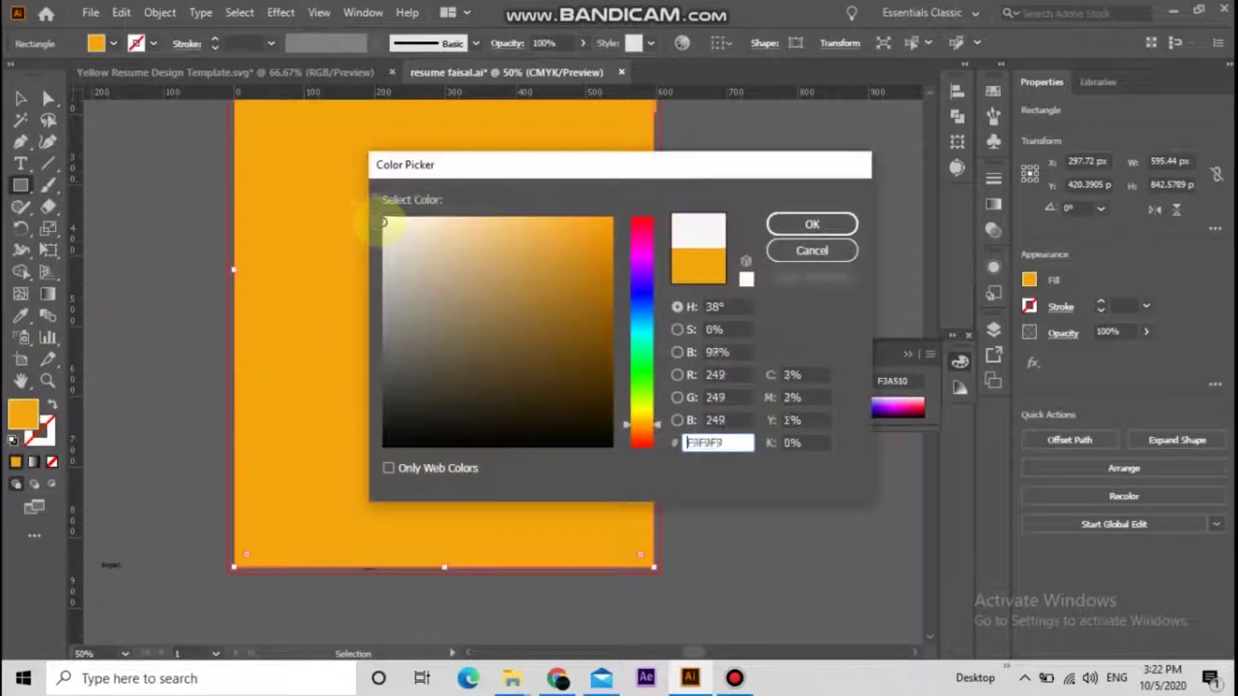
left_click(812, 224)
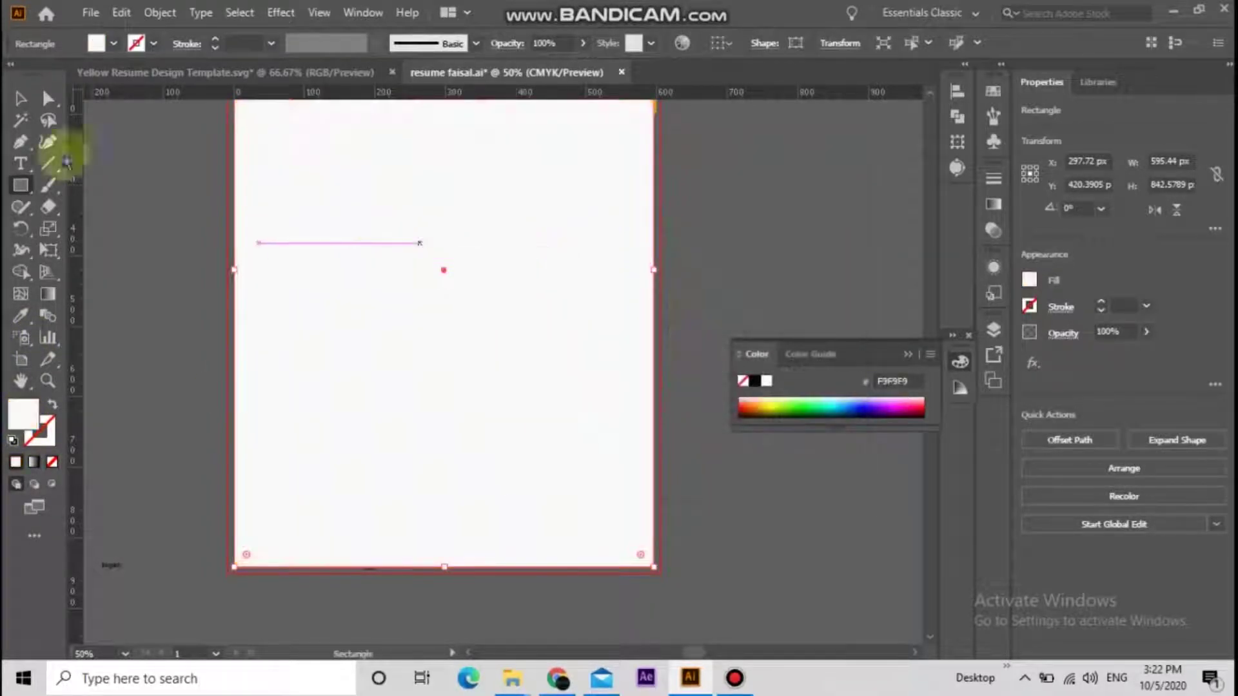
Step: Send the off-white page rectangle to the back, behind all the resume content, and deselect it
left_click(20, 98)
right_click(451, 457)
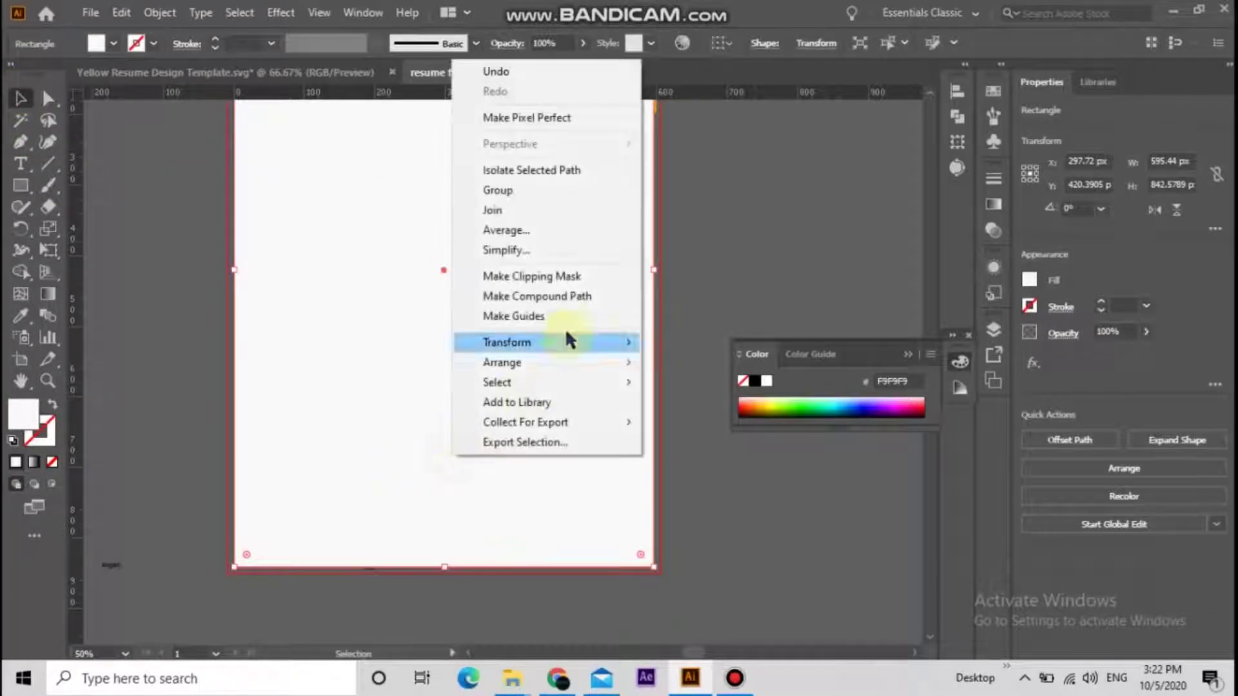
mouse_move(572, 361)
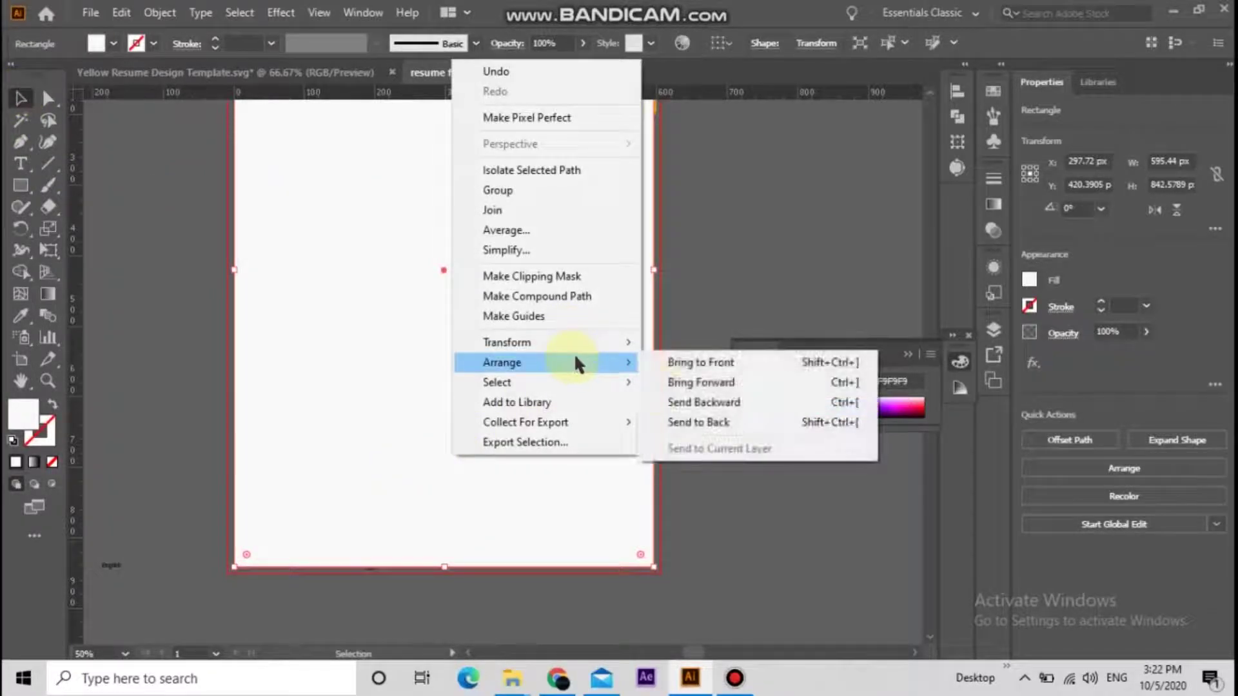
left_click(677, 423)
left_click(672, 397)
left_click_drag(675, 453, 677, 467)
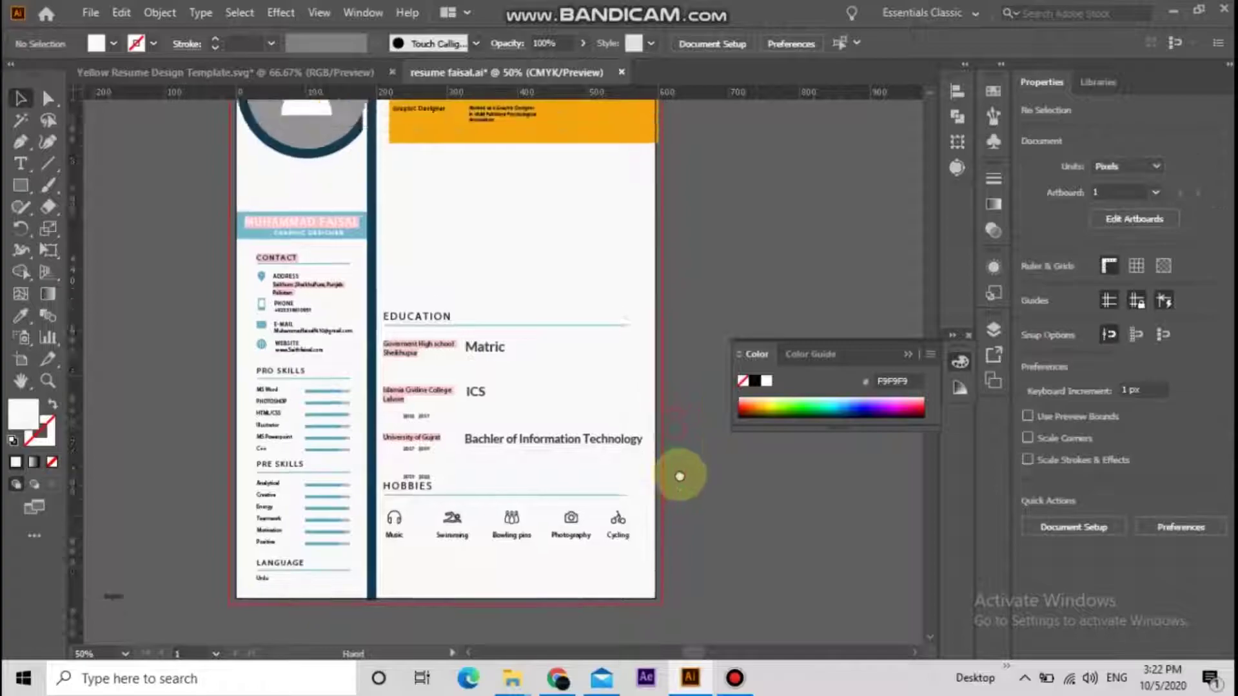